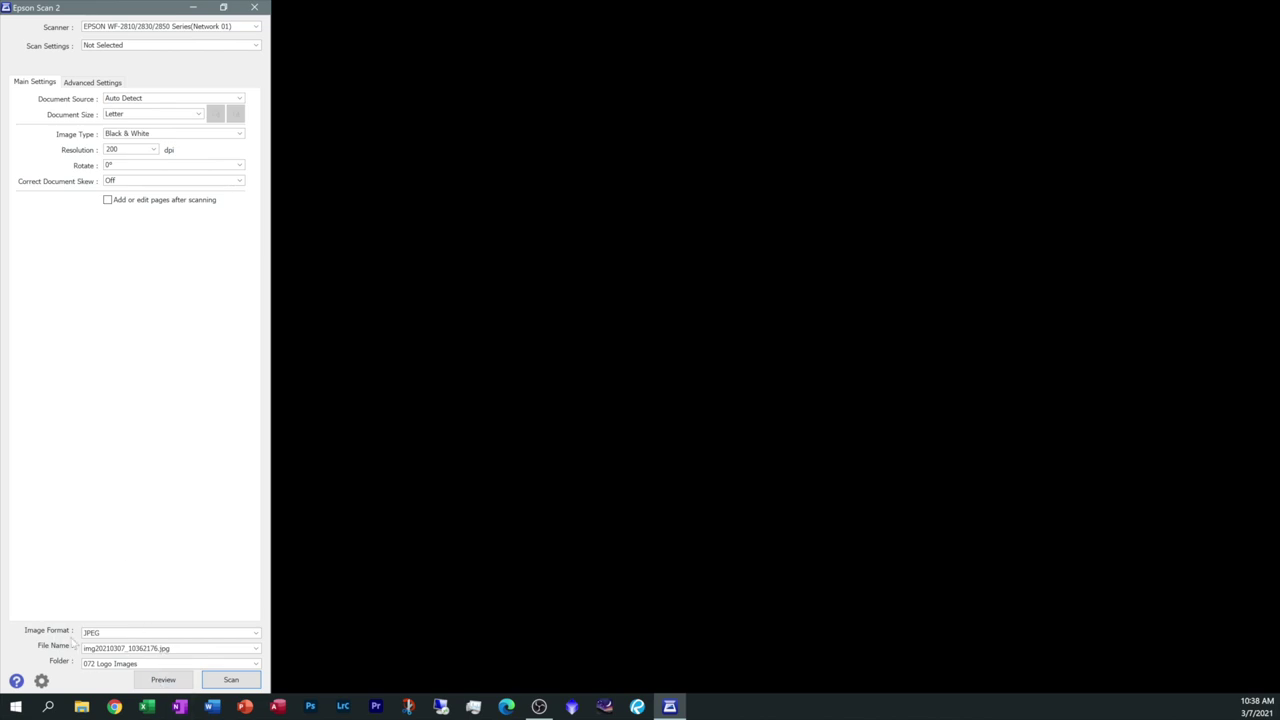
- Preview the handwritten signature page, then scan it to a JPEG file
left_click(256, 633)
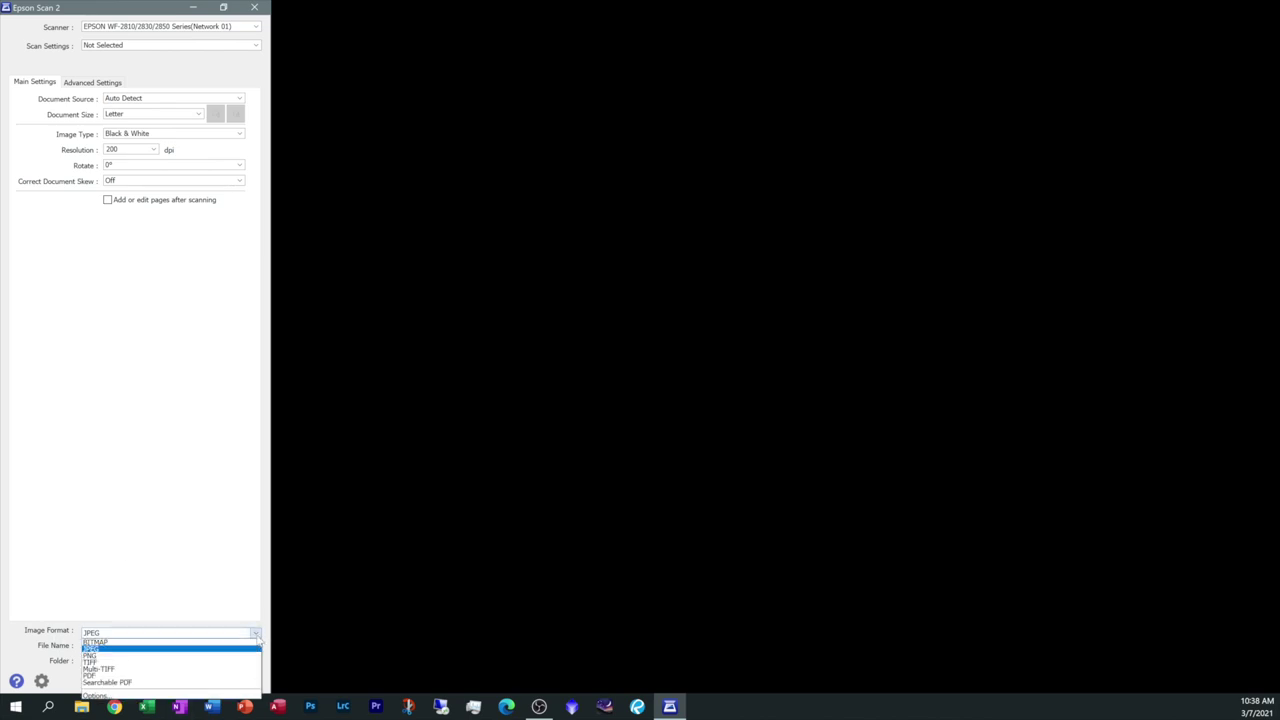
left_click(106, 649)
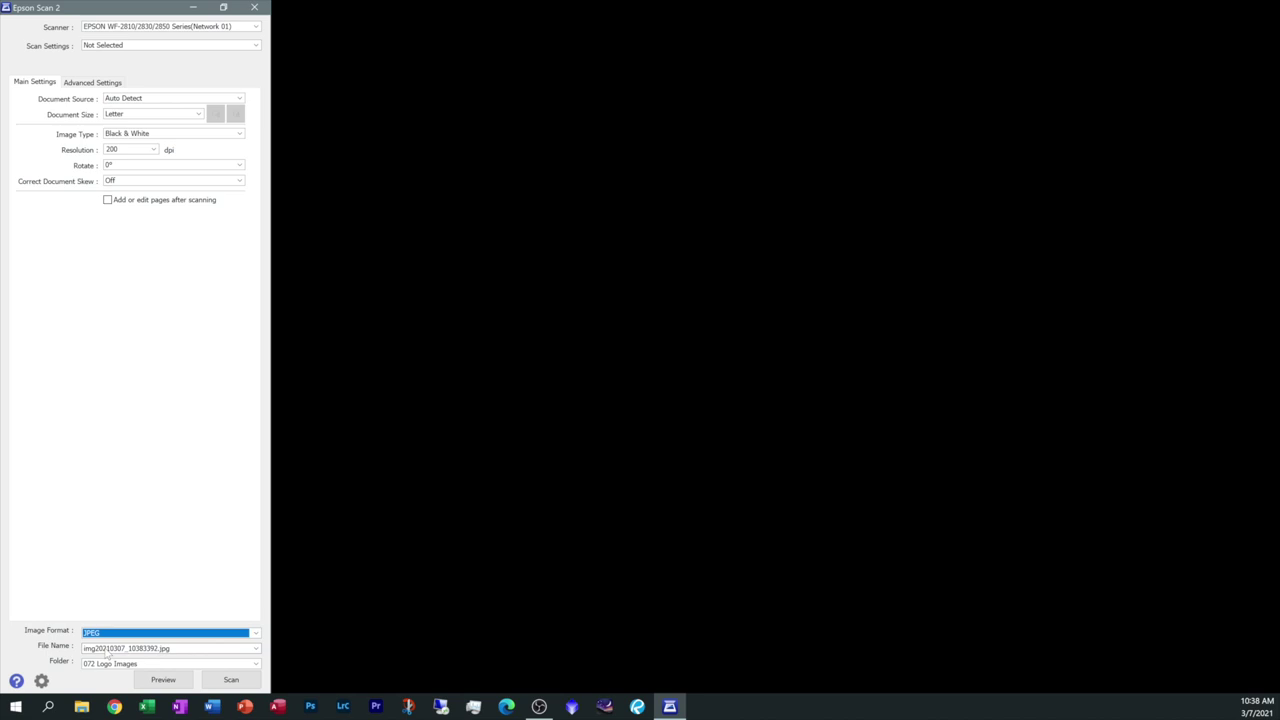
left_click(161, 680)
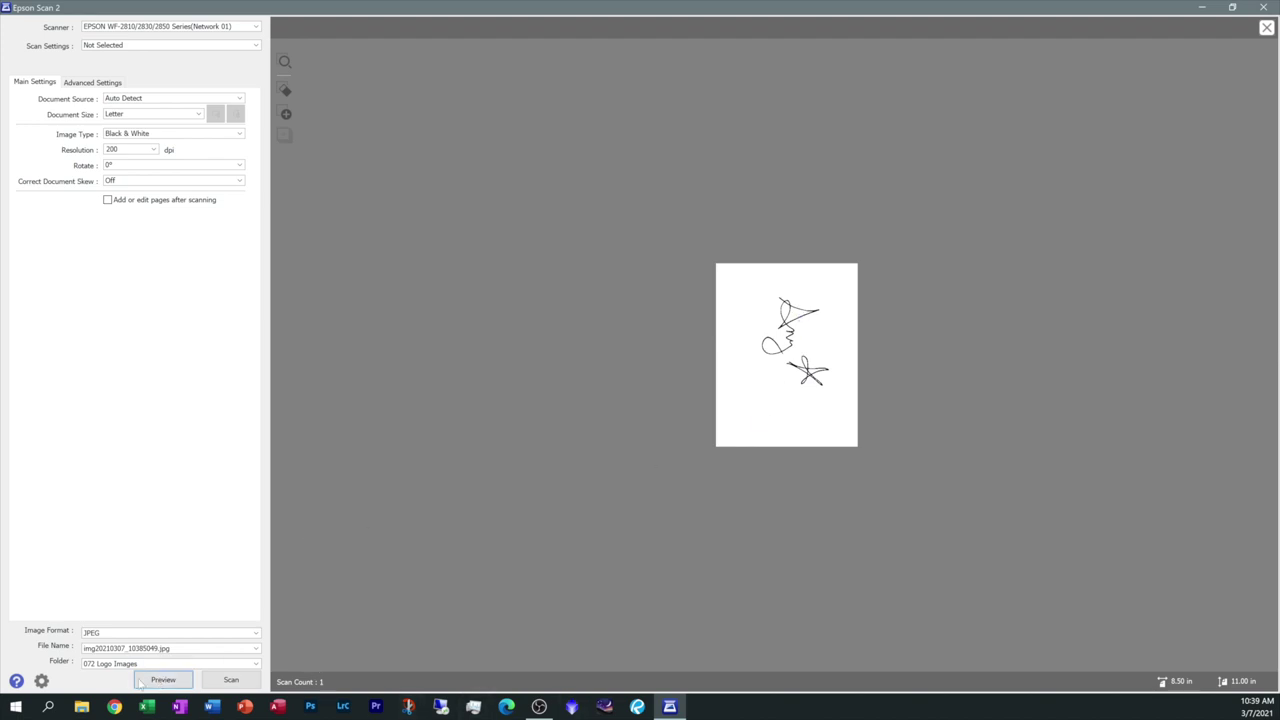
left_click(230, 680)
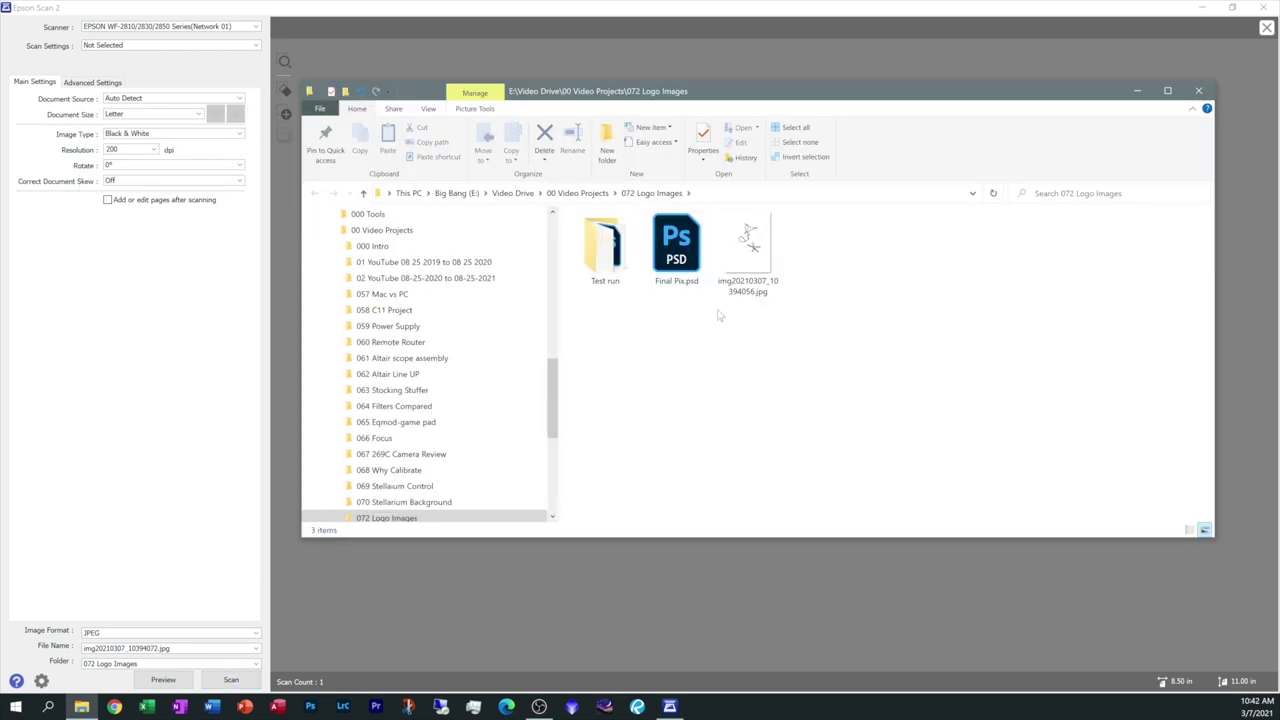
- Keep 072 Logo Images as the scan destination and minimize Epson Scan 2
mouse_move(751, 262)
left_click(256, 664)
left_click(257, 665)
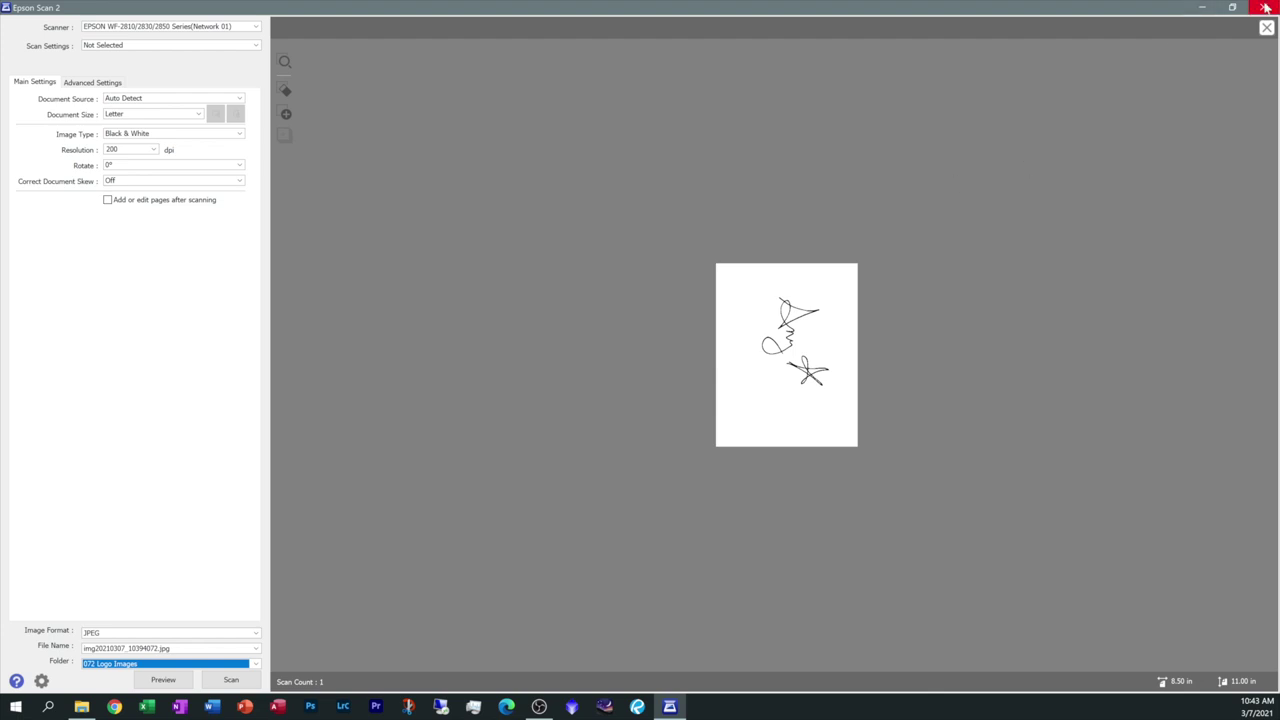
left_click(1201, 10)
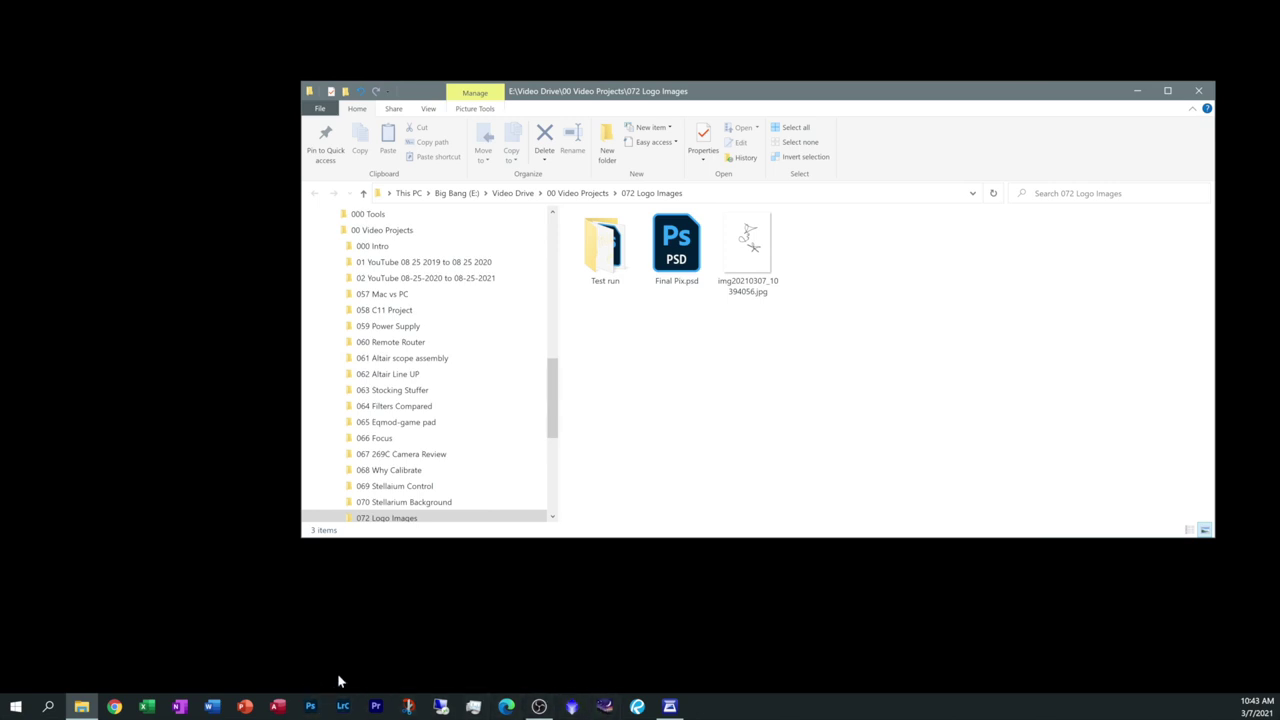
- Open the scanned signature JPG in Photoshop and unlock its Background into Layer 0
left_click(310, 706)
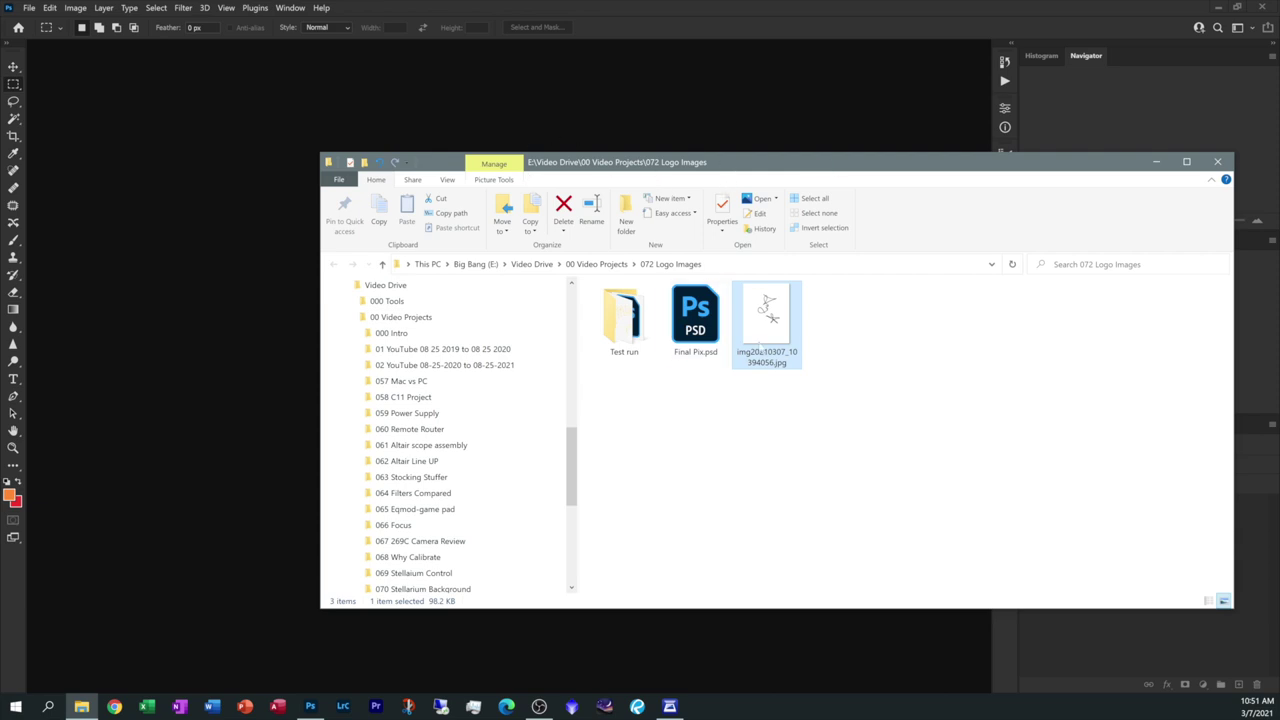
mouse_move(768, 308)
left_mouse_down()
mouse_move(789, 494)
mouse_move(165, 325)
left_mouse_up()
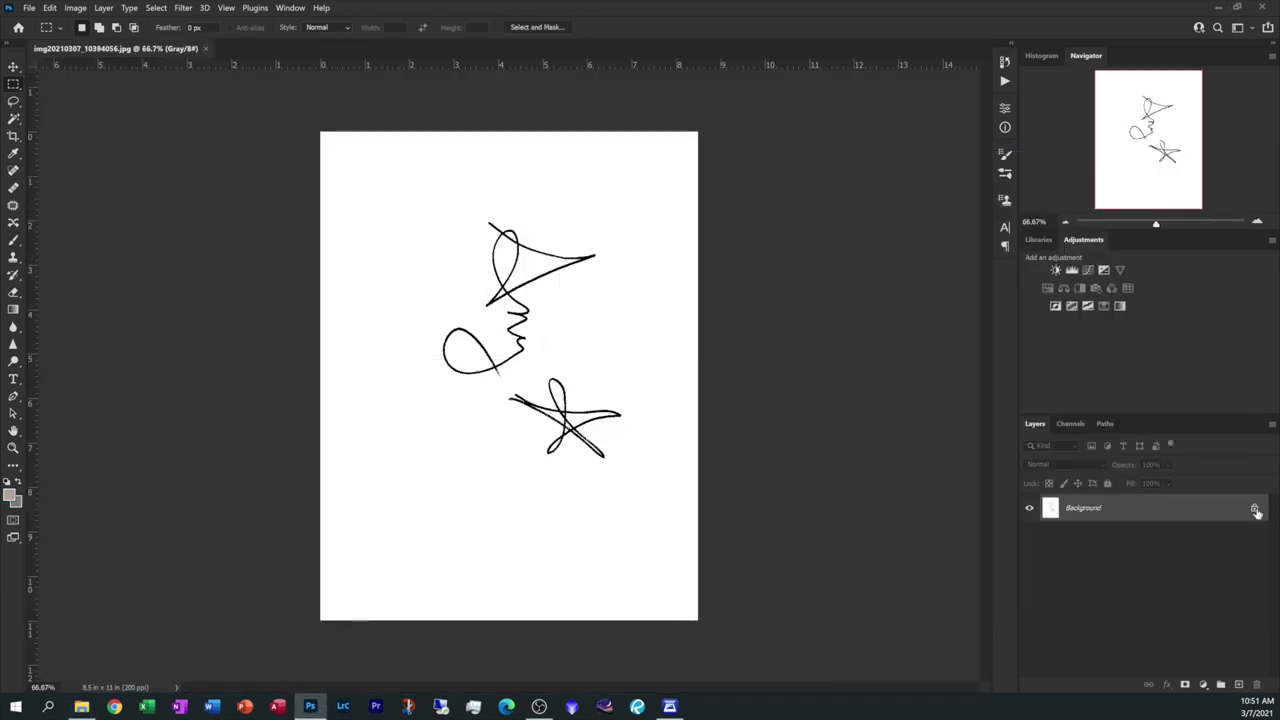
left_click(1254, 508)
key("h")
double_click(1200, 508)
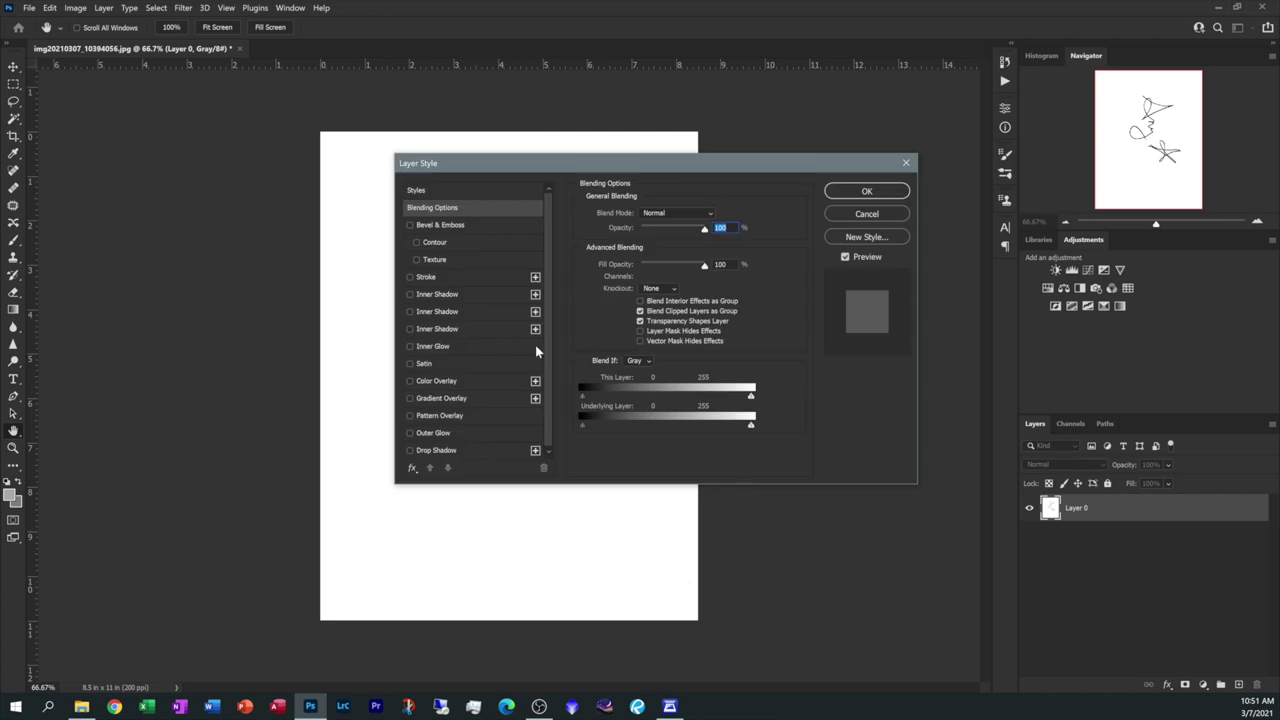
left_click(866, 191)
key("m")
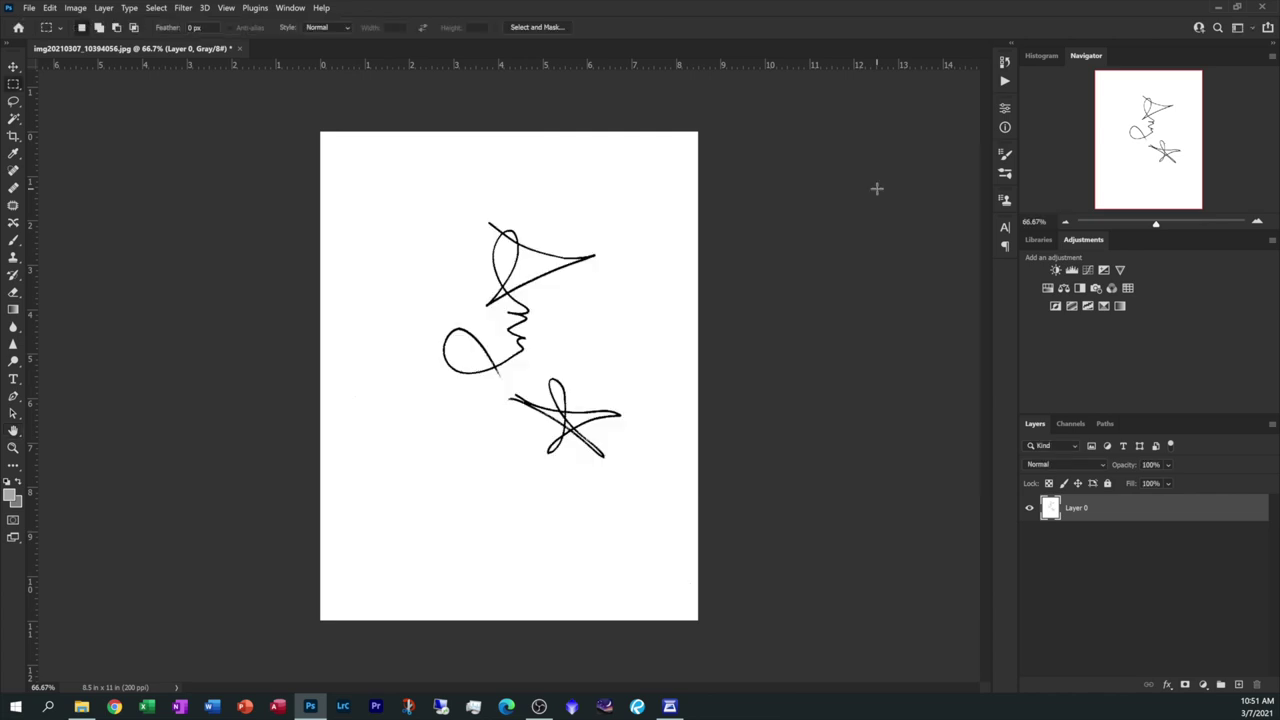
- Rotate the signature layer by -90° so it reads horizontally
left_click(50, 8)
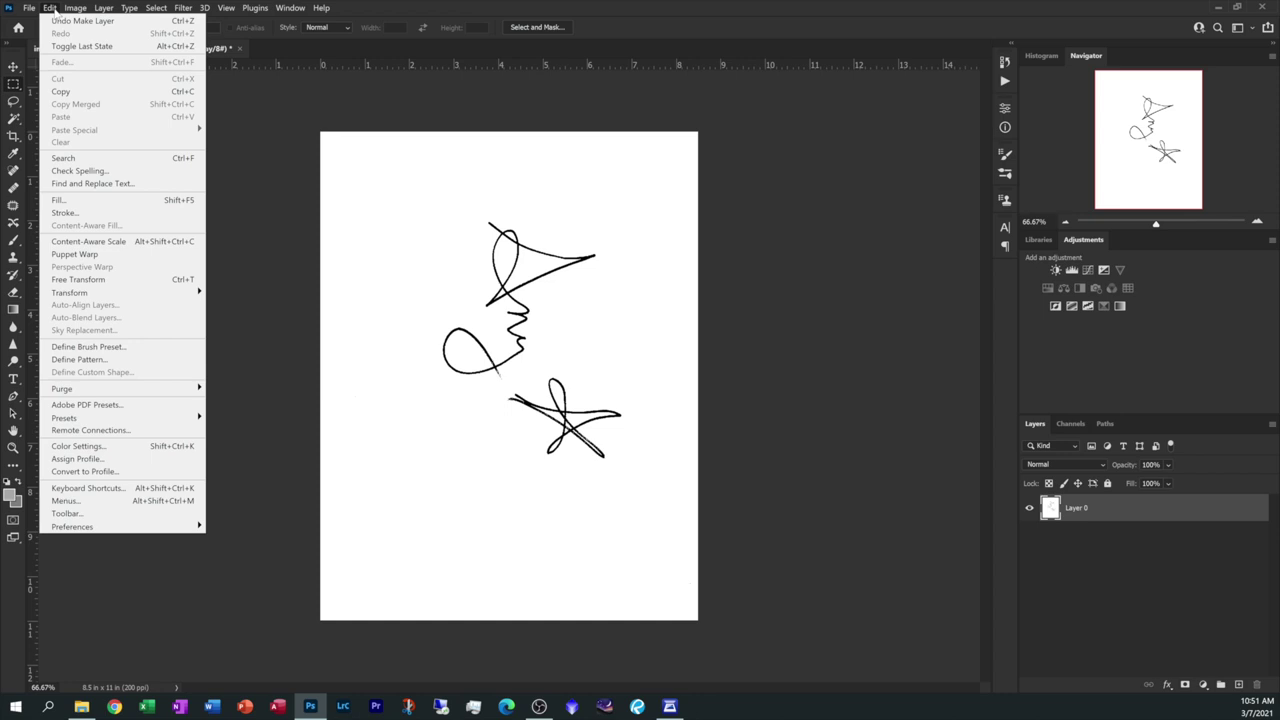
mouse_move(92, 294)
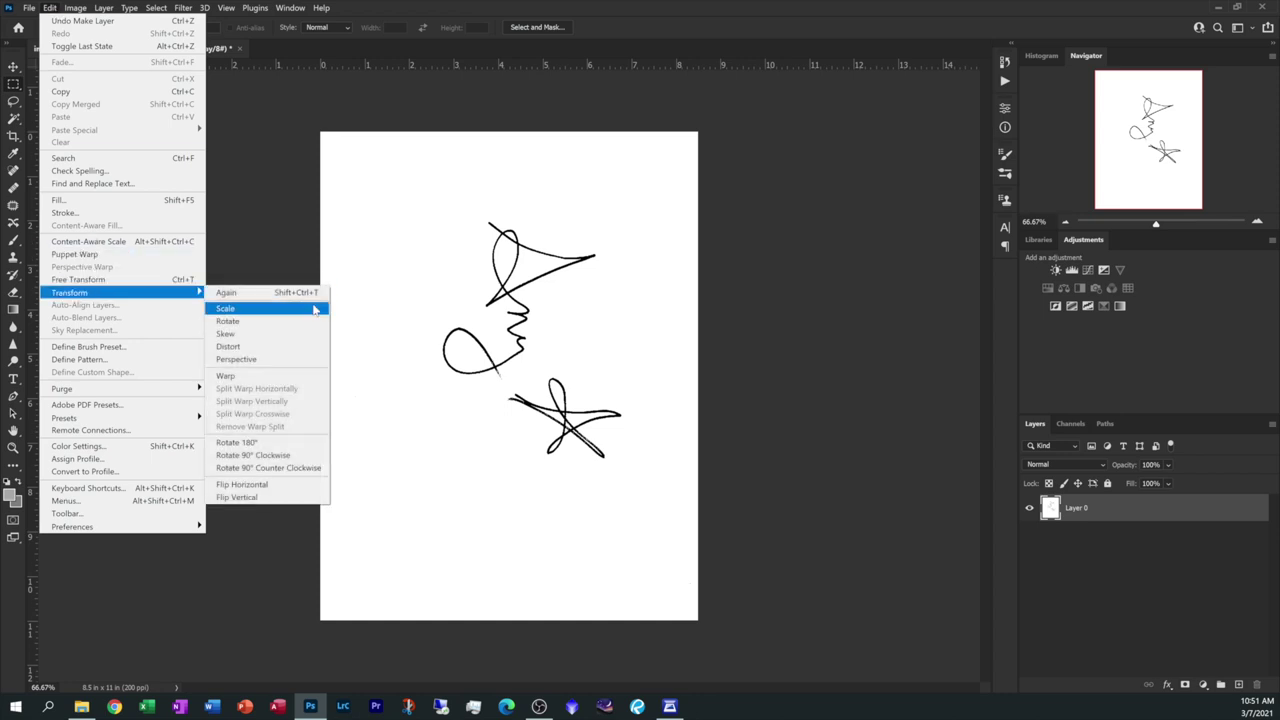
left_click(236, 332)
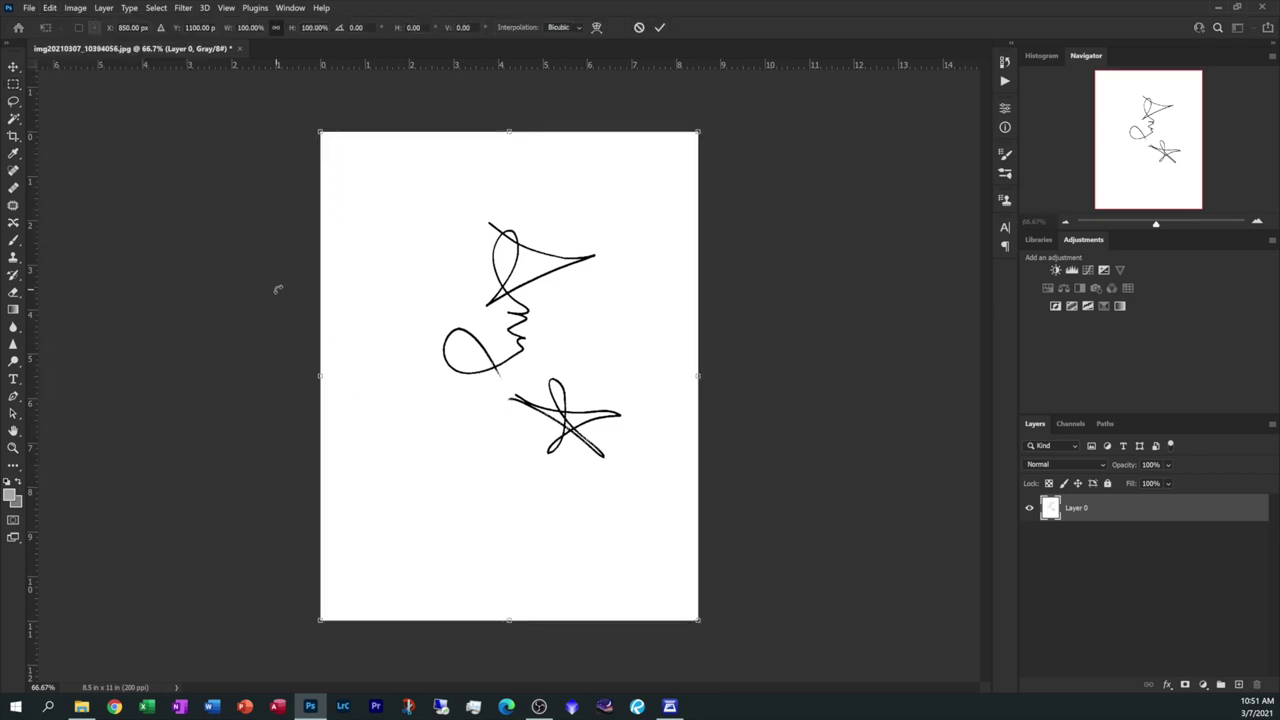
left_click(356, 27)
type("-90")
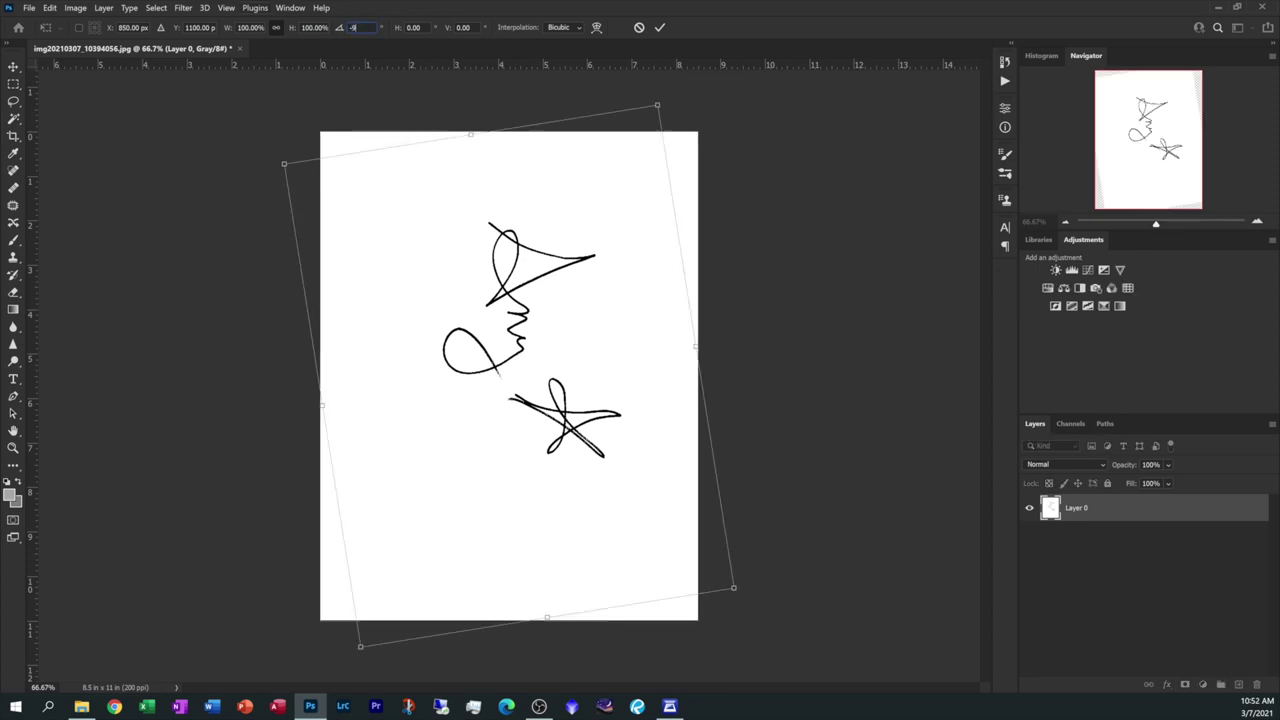
left_click(660, 30)
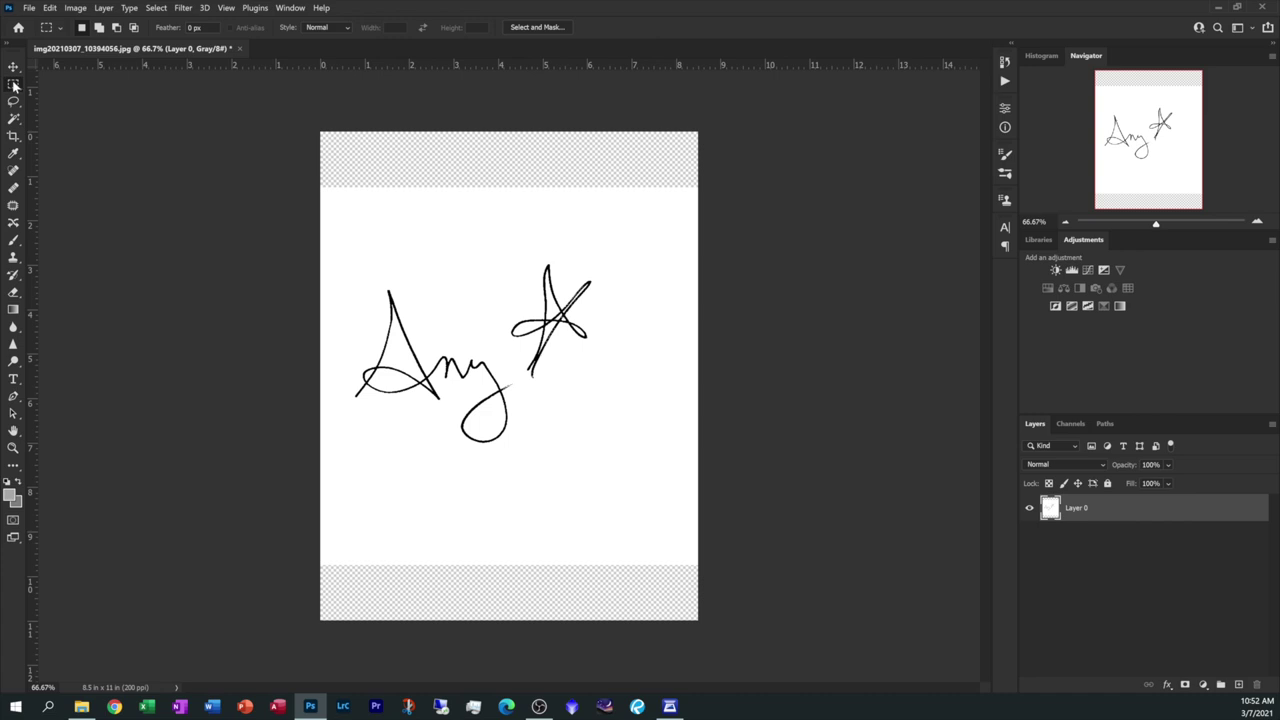
- Crop the canvas to a rectangle tightly around the signature
mouse_move(330, 248)
left_mouse_down()
mouse_move(380, 360)
mouse_move(480, 440)
mouse_move(621, 457)
mouse_move(605, 453)
left_mouse_up()
left_click(12, 137)
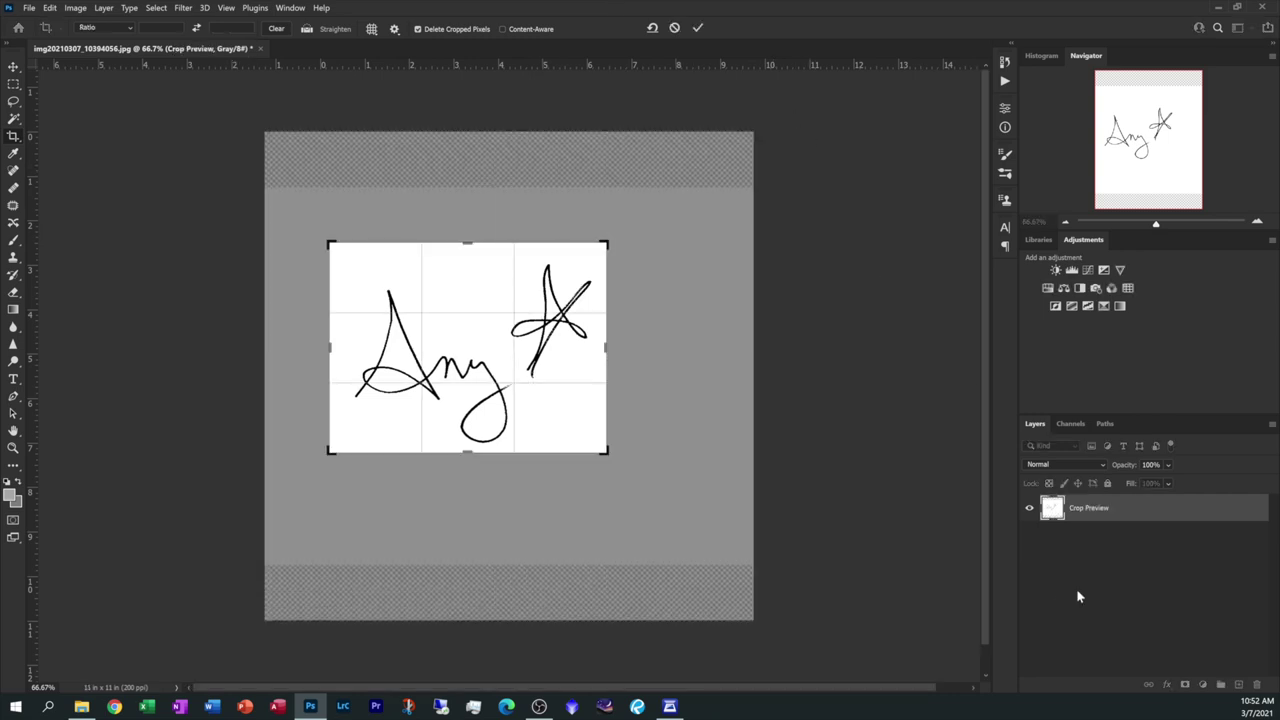
key("Return")
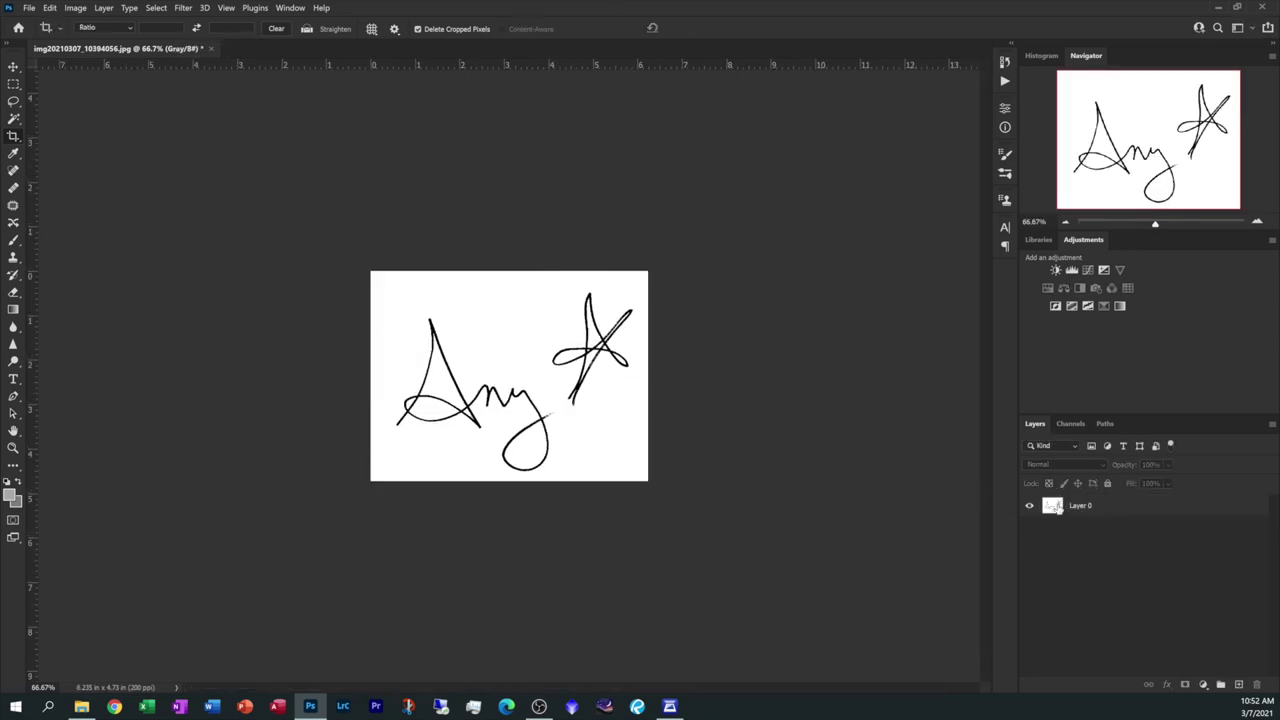
- Select the white paper on Layer 0 with Color Range and delete it
scroll(660, 449, "up", 3)
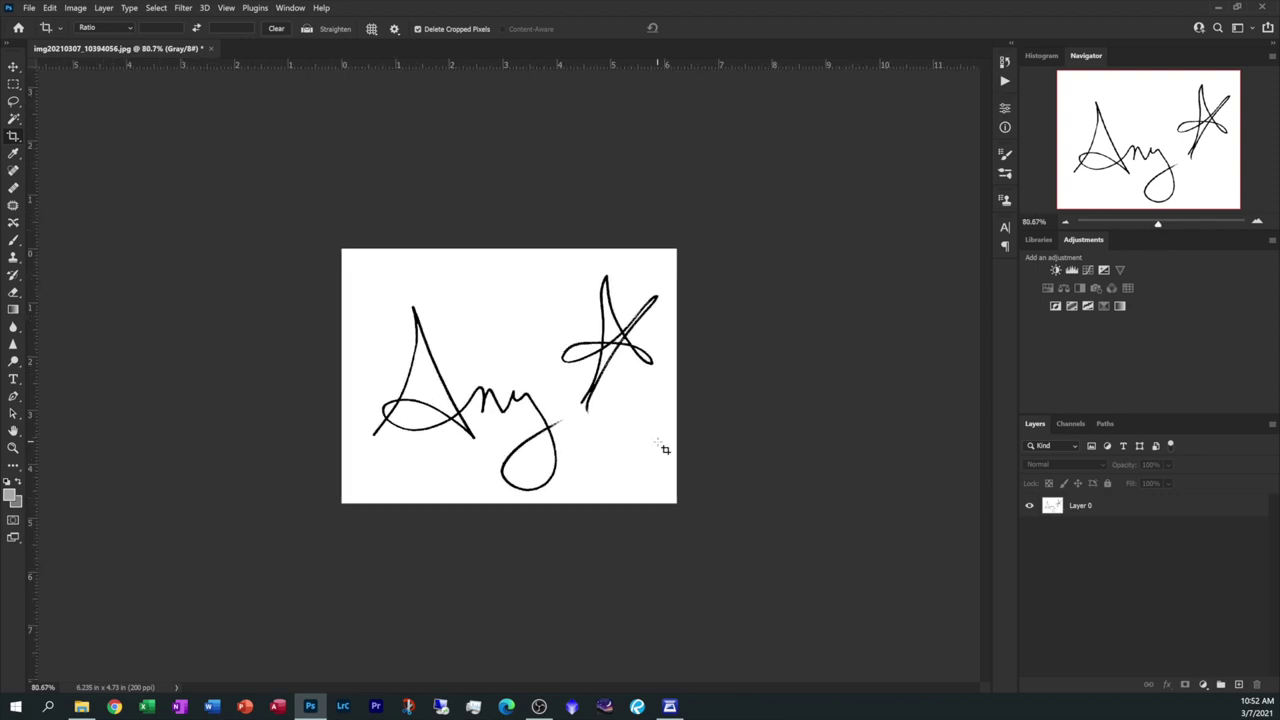
scroll(731, 499, "up", 2)
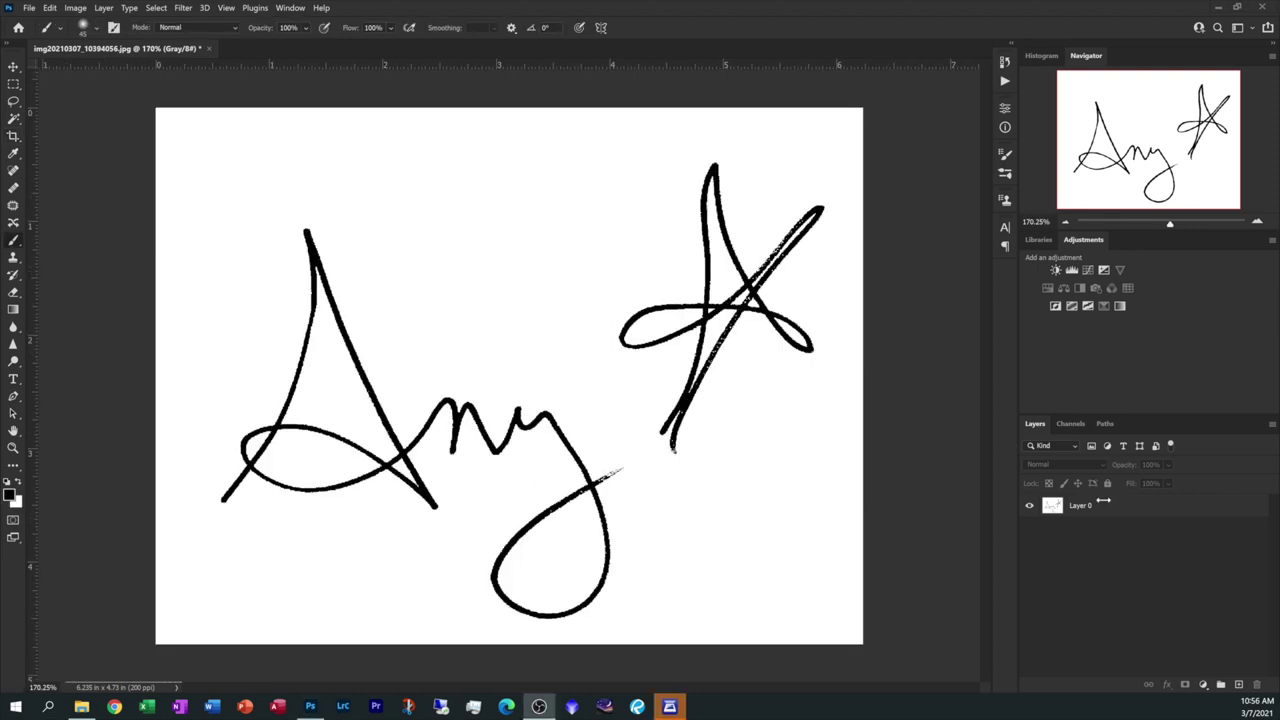
left_click(1066, 508)
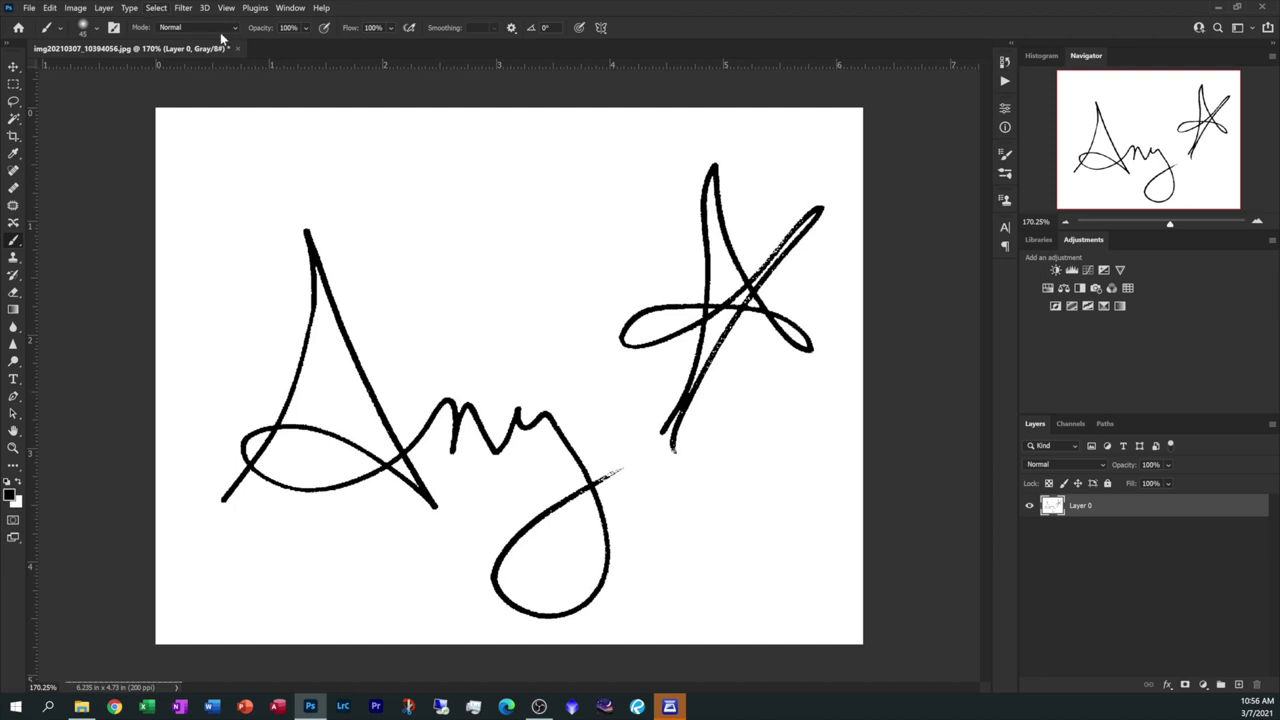
left_click(158, 8)
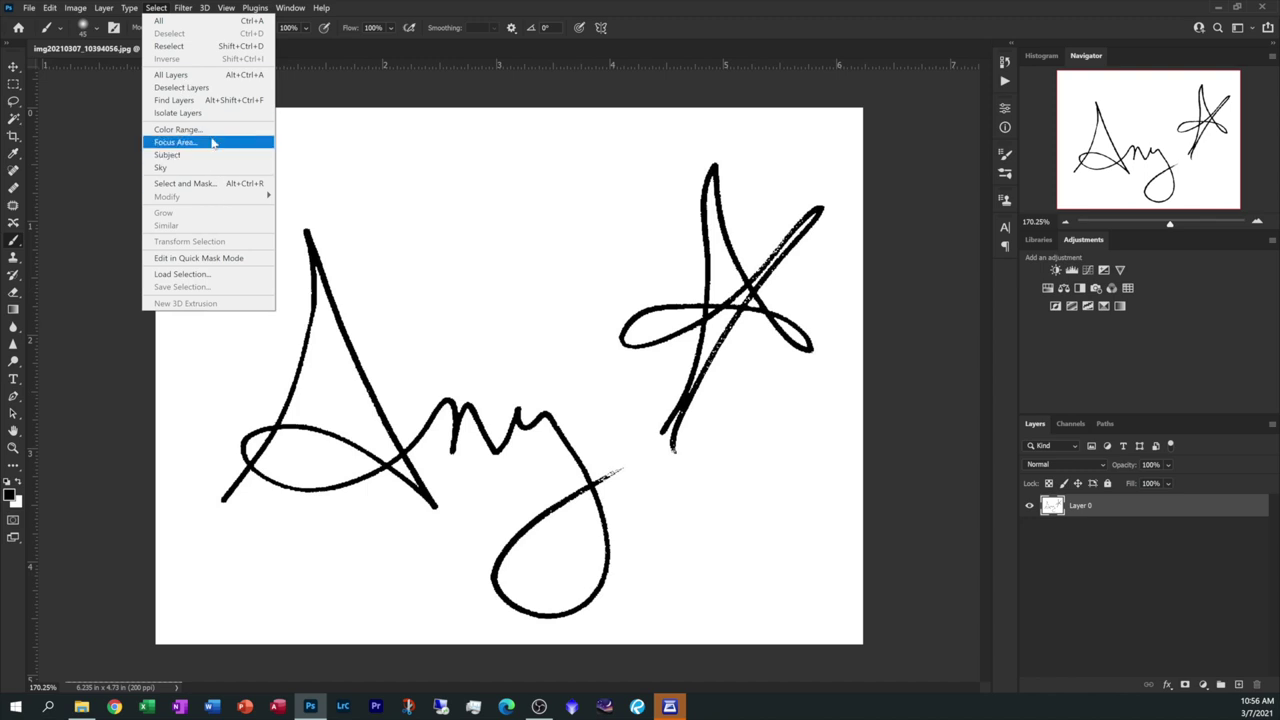
left_click(178, 130)
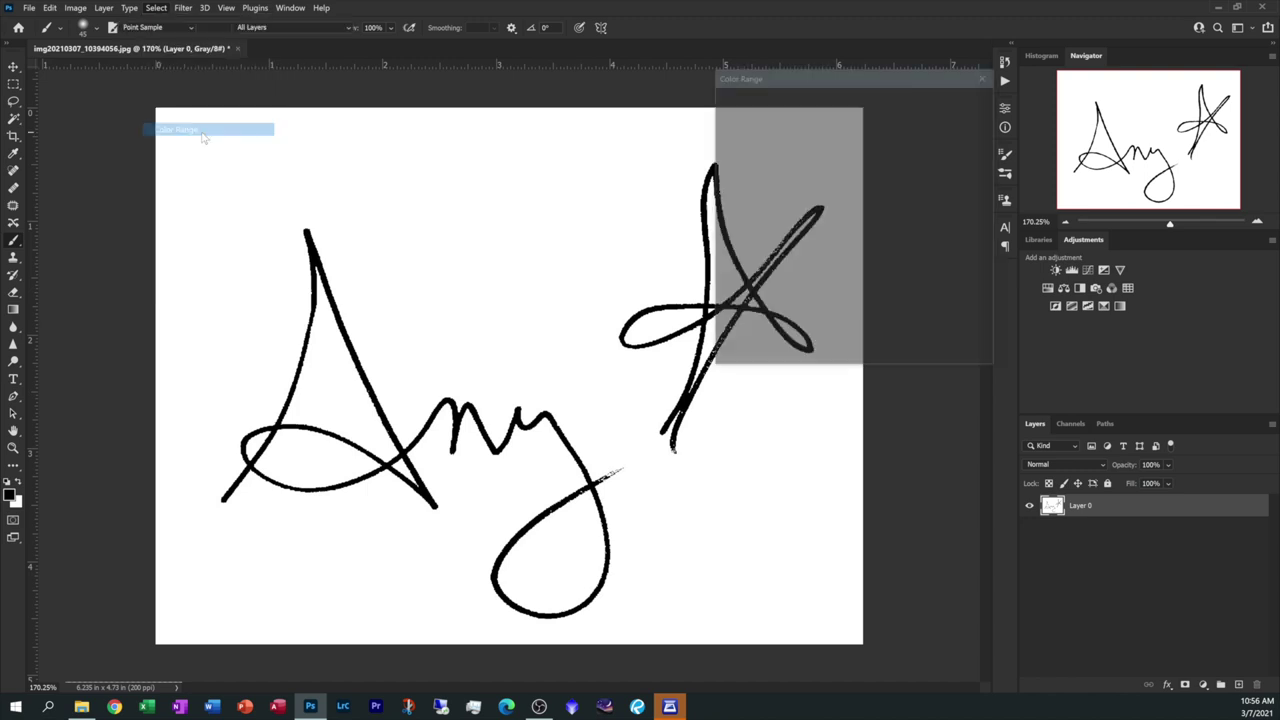
left_click(459, 213)
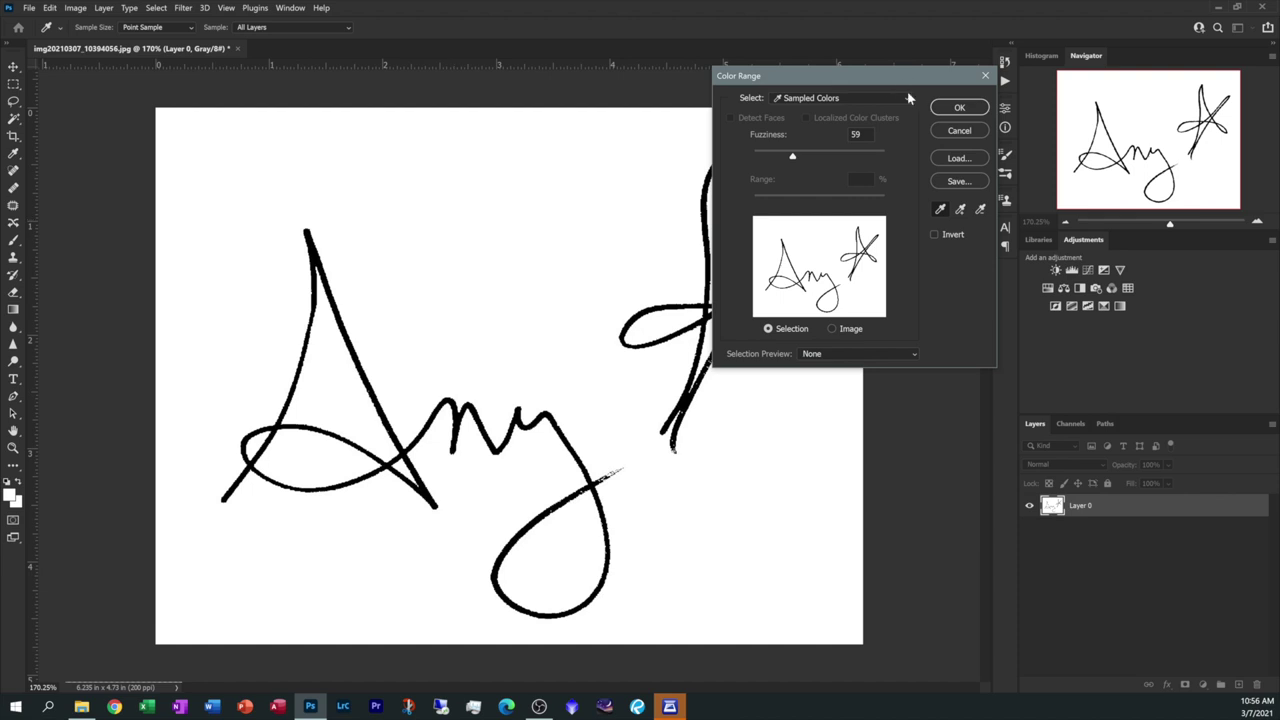
left_click(958, 110)
key("b")
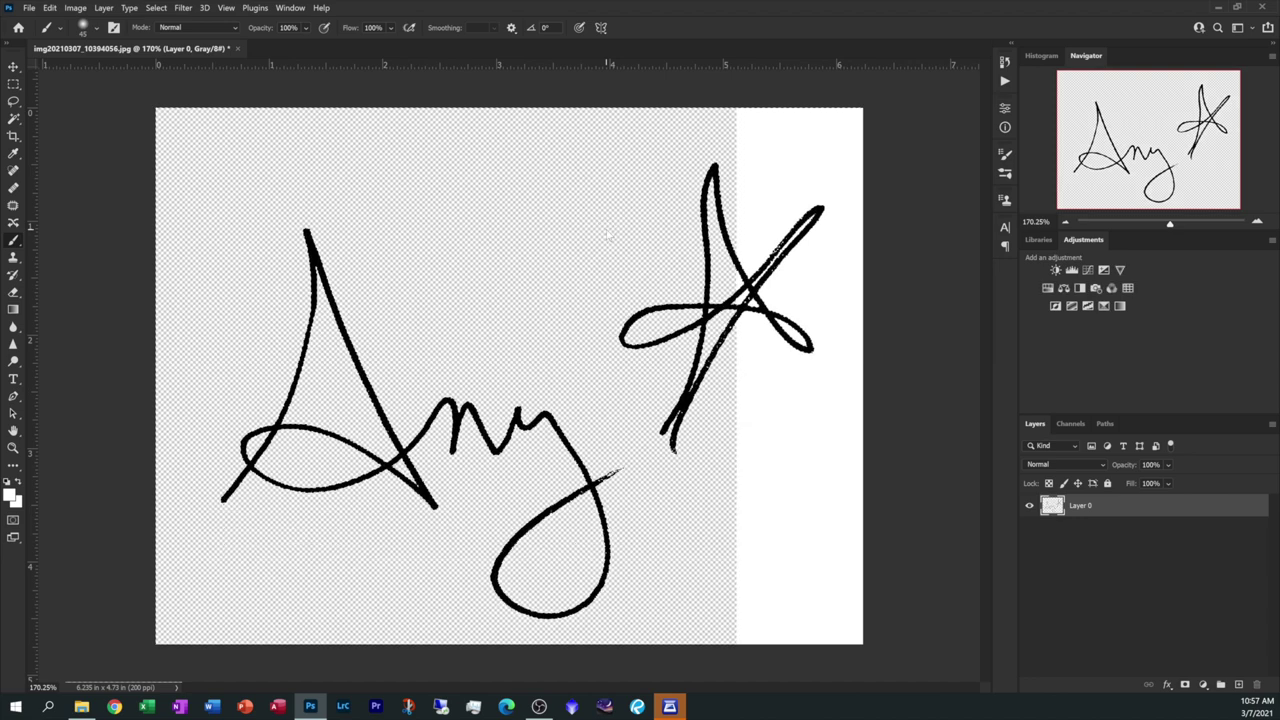
key("Delete")
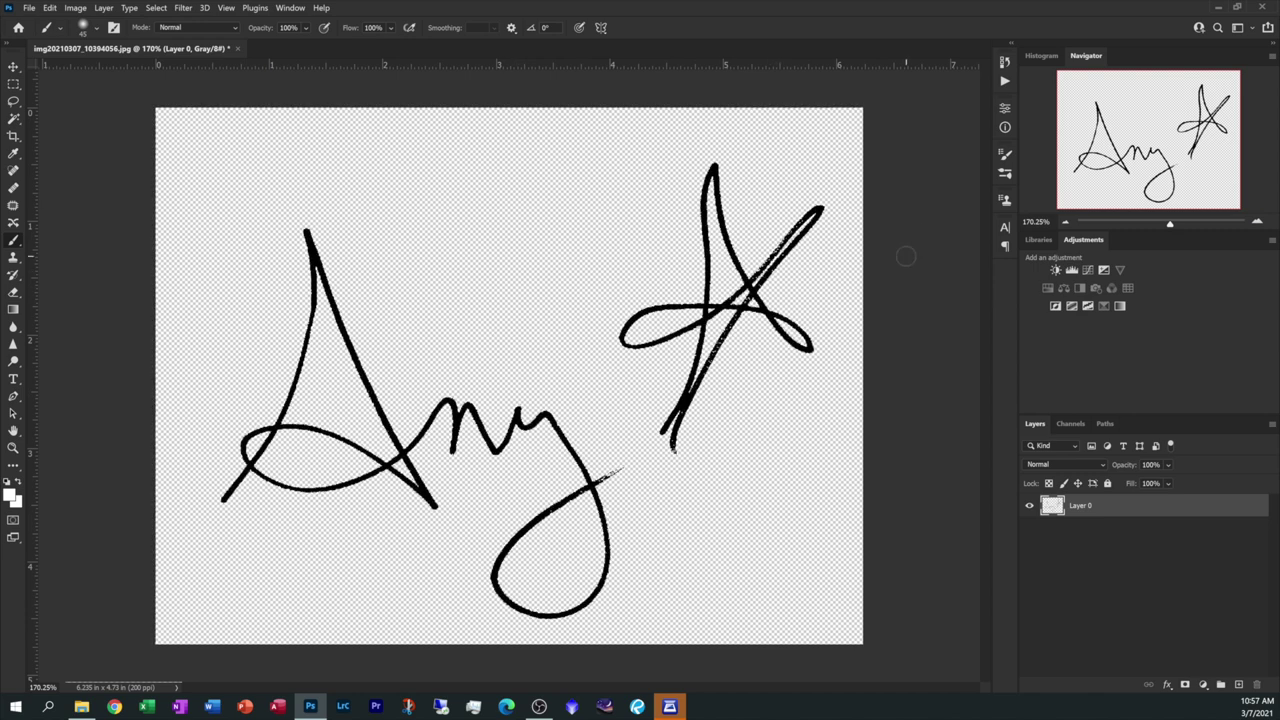
scroll(466, 481, "up", 5)
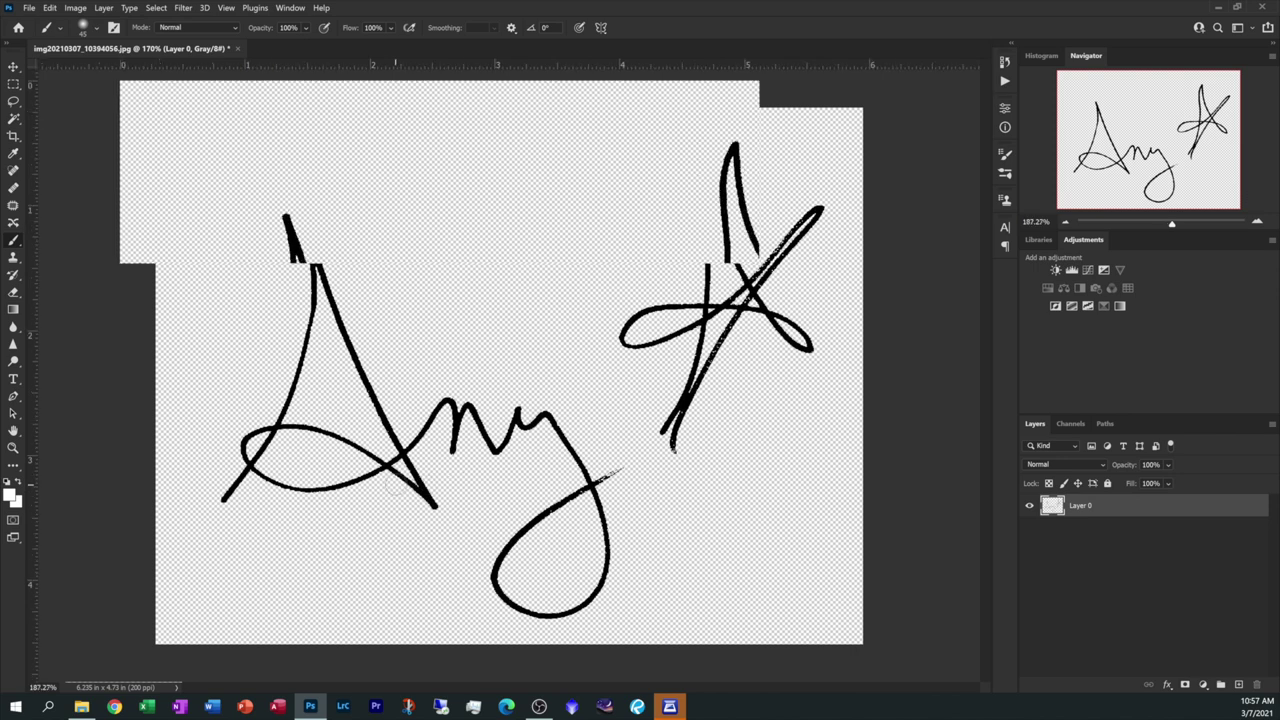
scroll(369, 506, "up", 3)
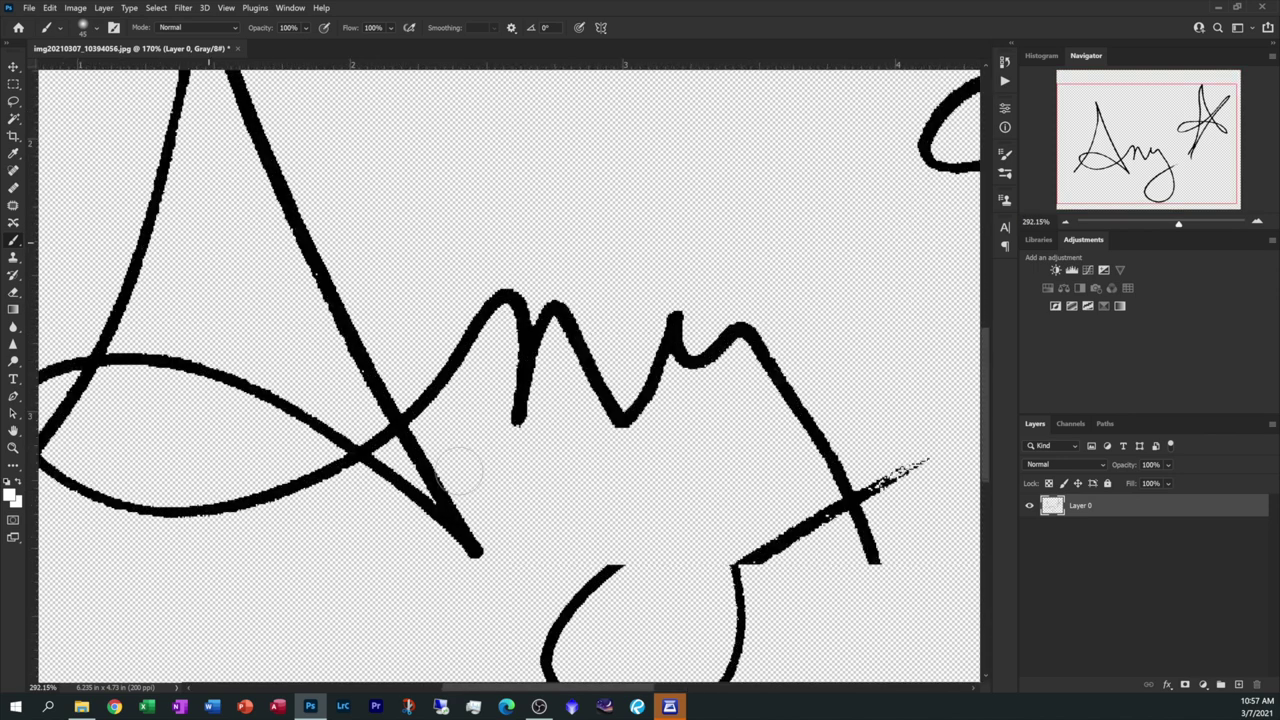
scroll(457, 528, "down", 5)
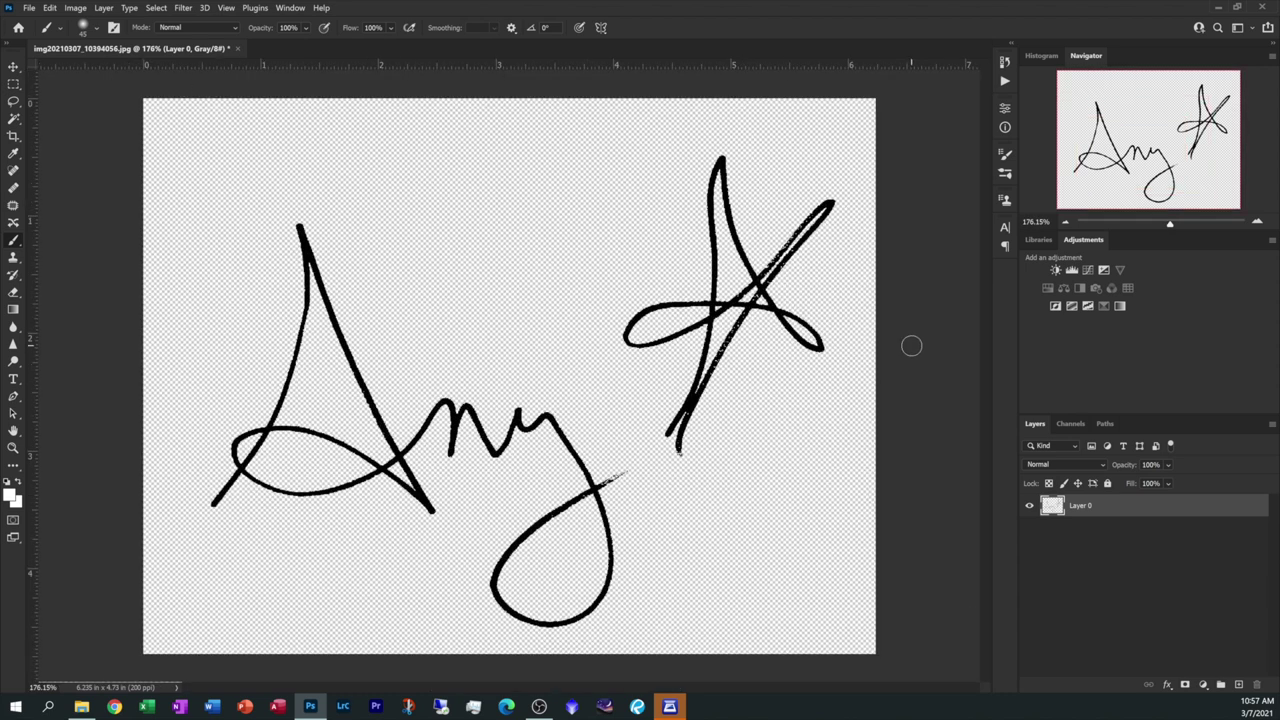
- Save the signature as a PNG named 'new logo' with Medium file size
left_click(30, 8)
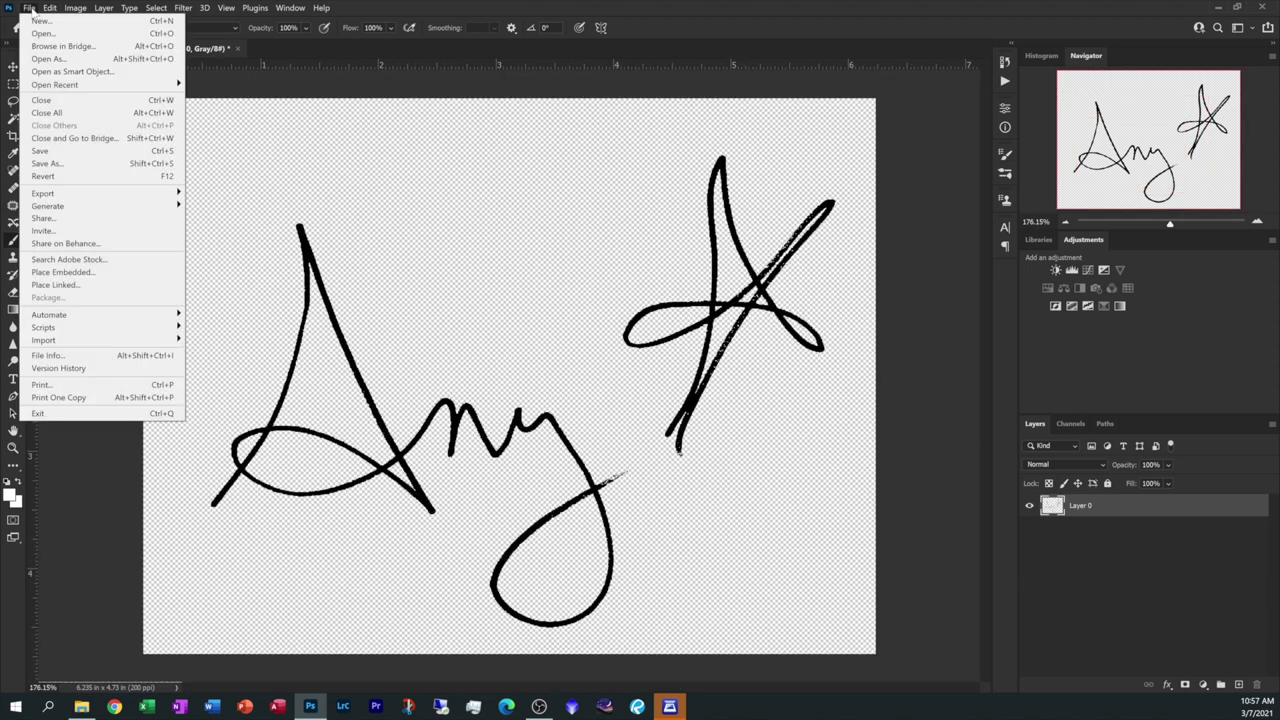
left_click(40, 163)
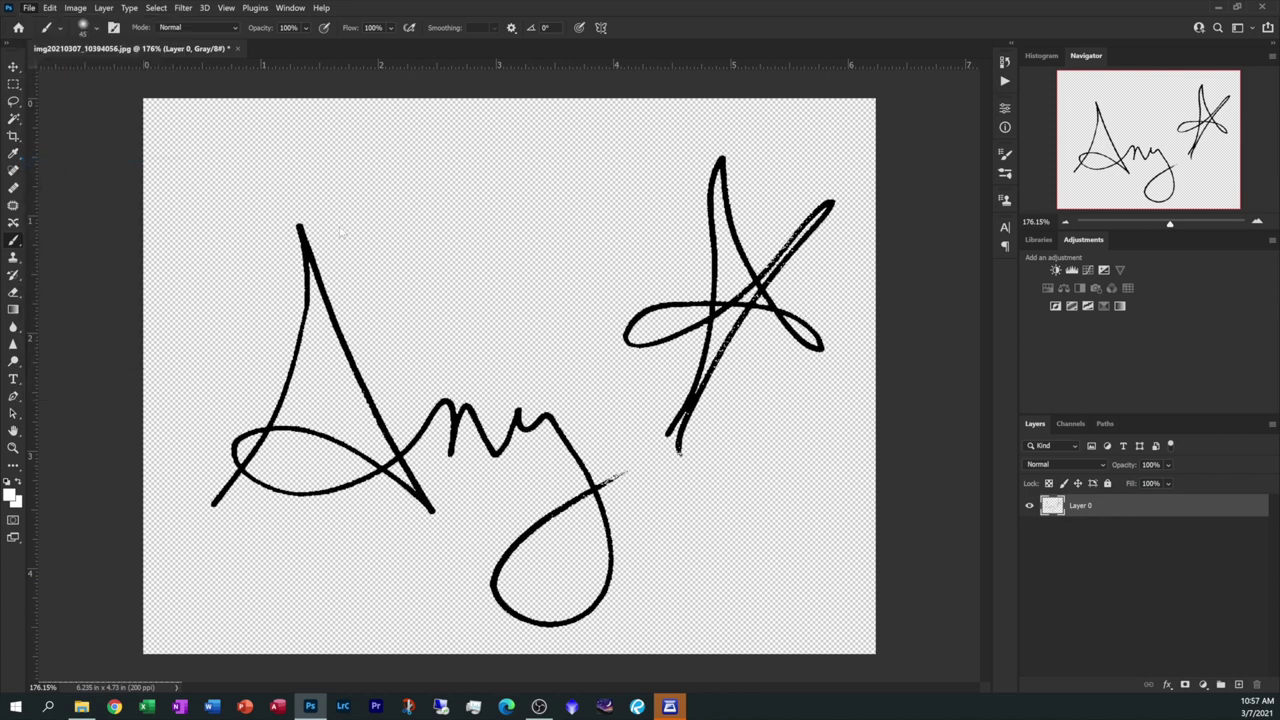
left_click(236, 239)
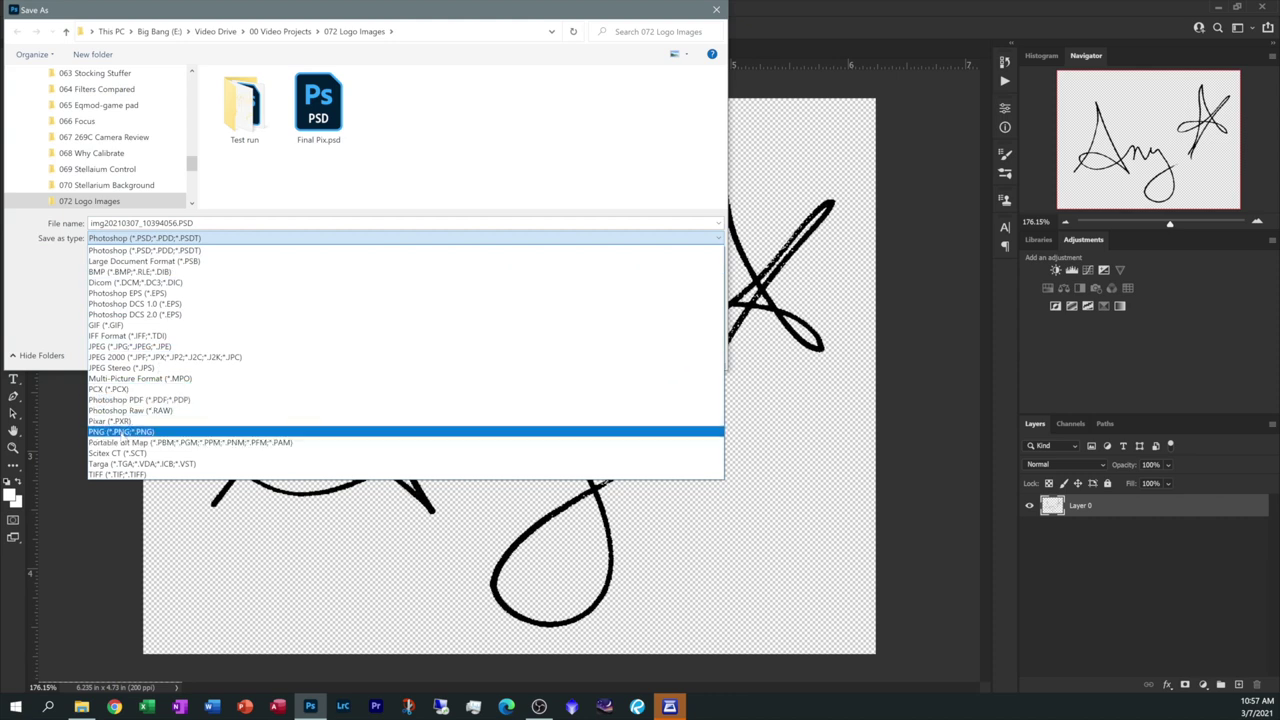
left_click(120, 431)
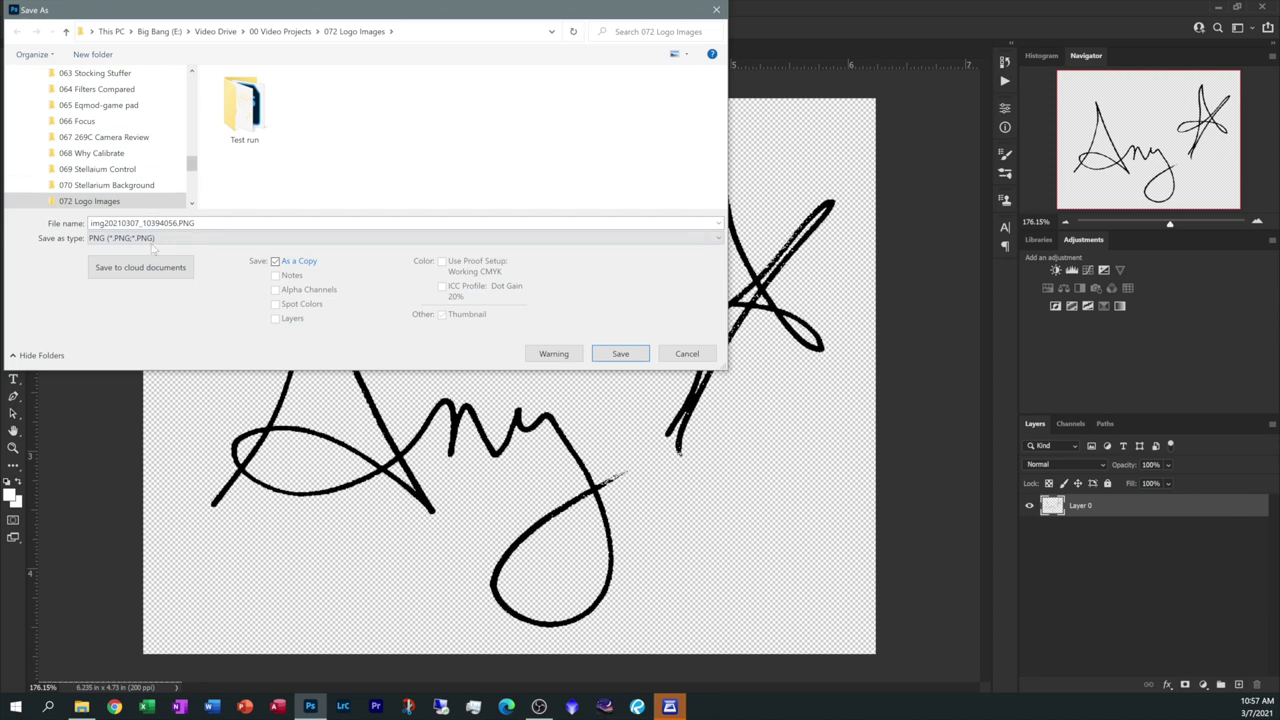
double_click(130, 223)
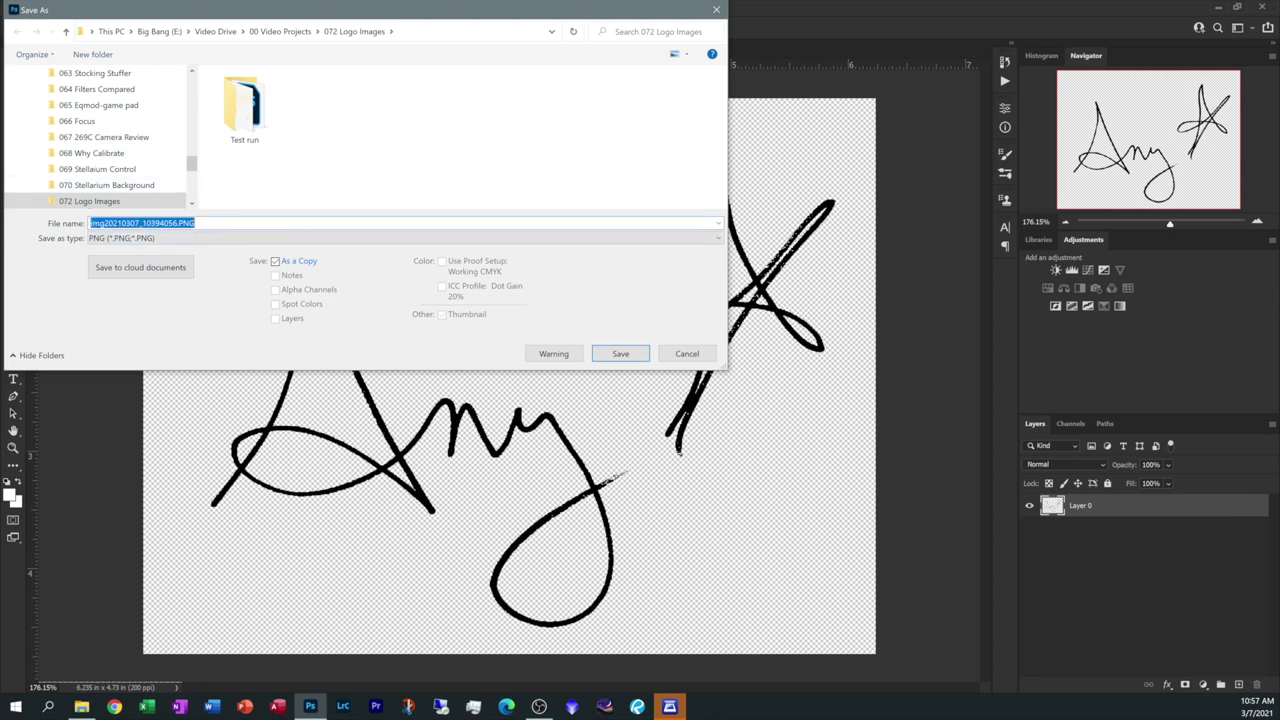
type("new logo")
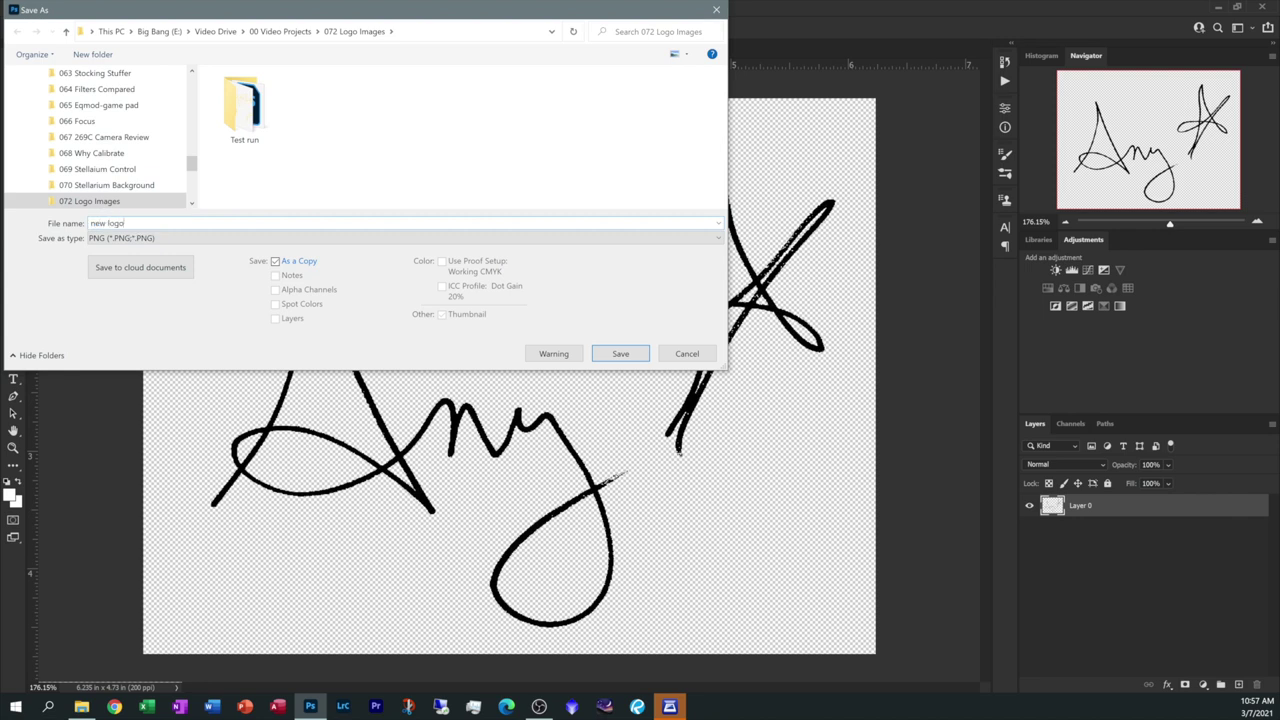
left_click(626, 356)
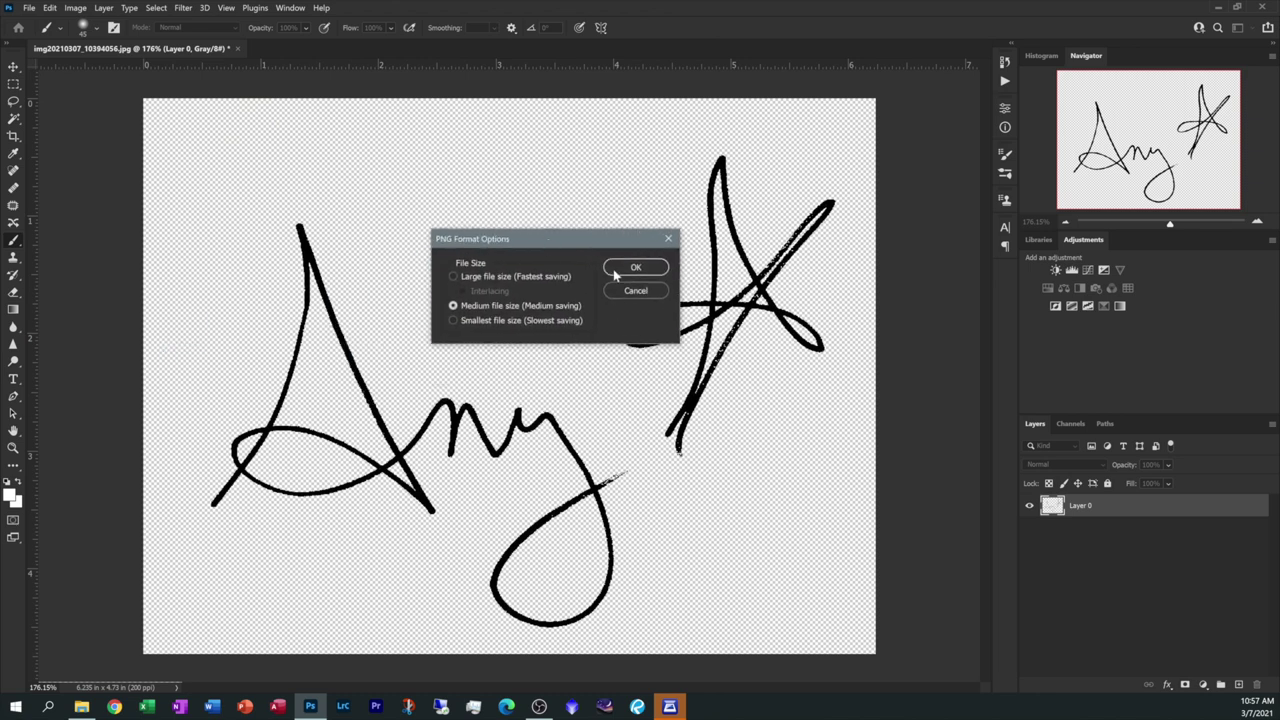
left_click(626, 267)
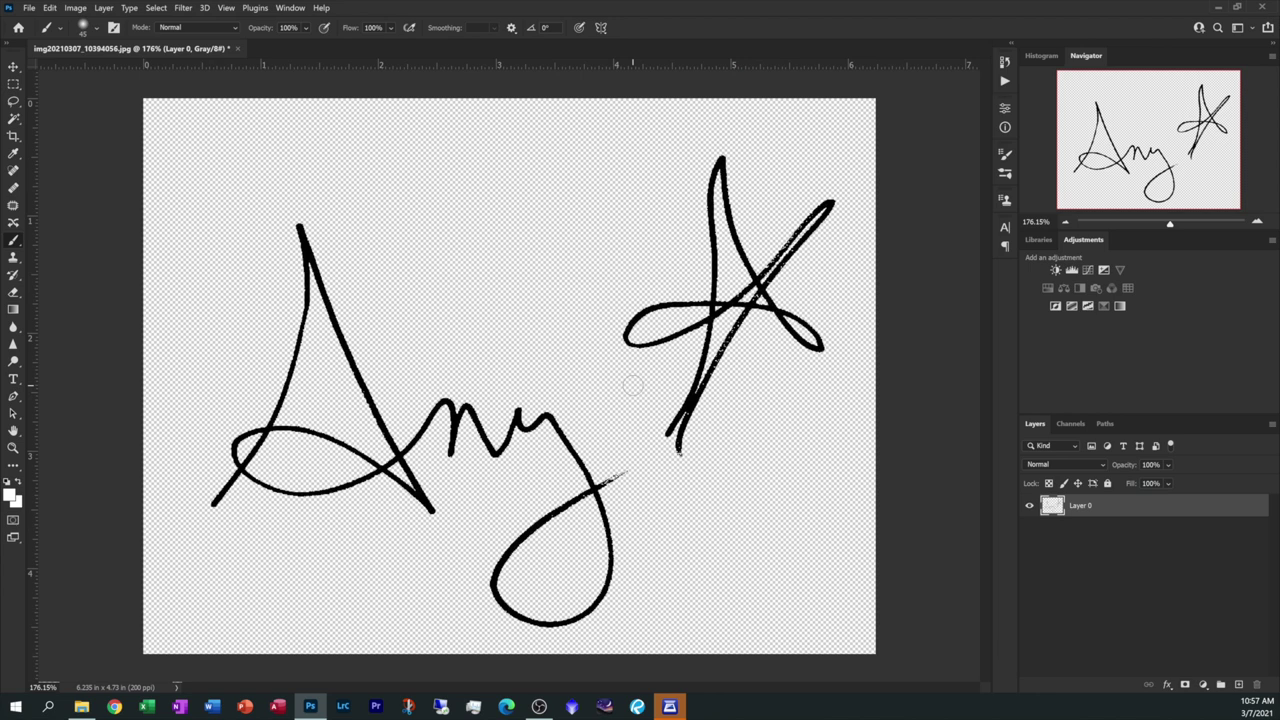
- Close the signature document, saving its changes as a Photoshop PSD file
left_click(238, 49)
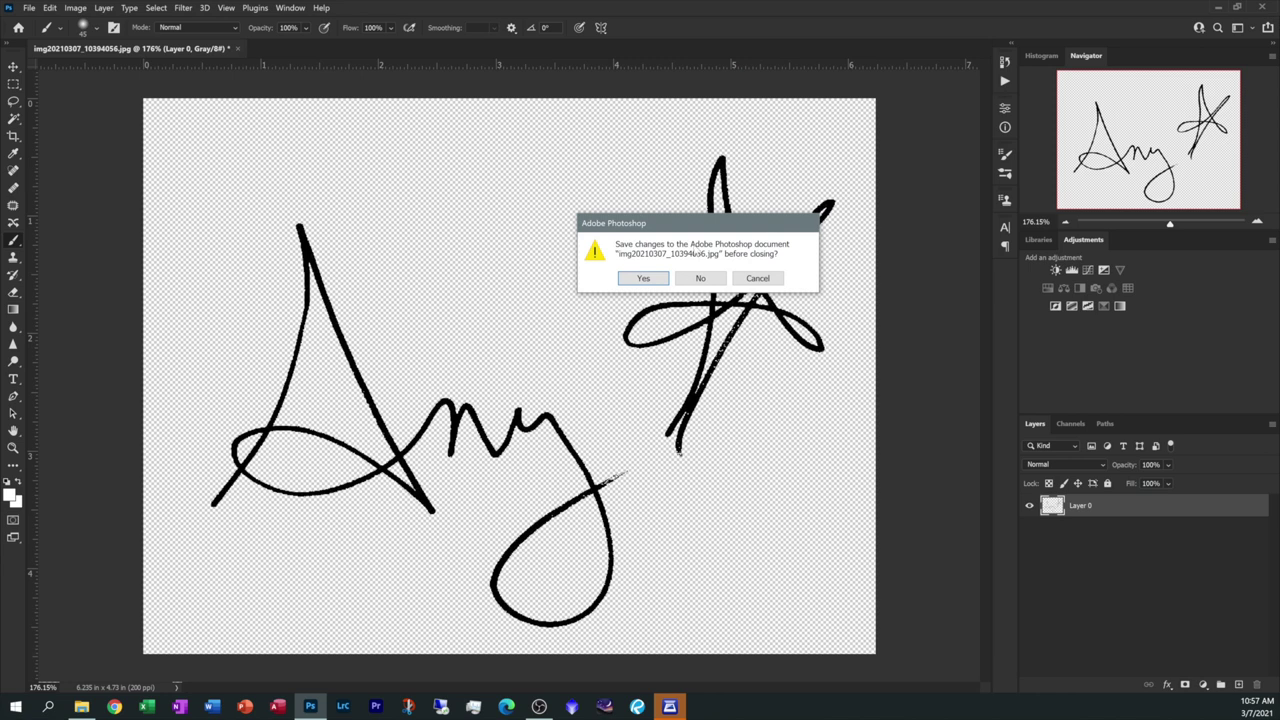
left_click(643, 278)
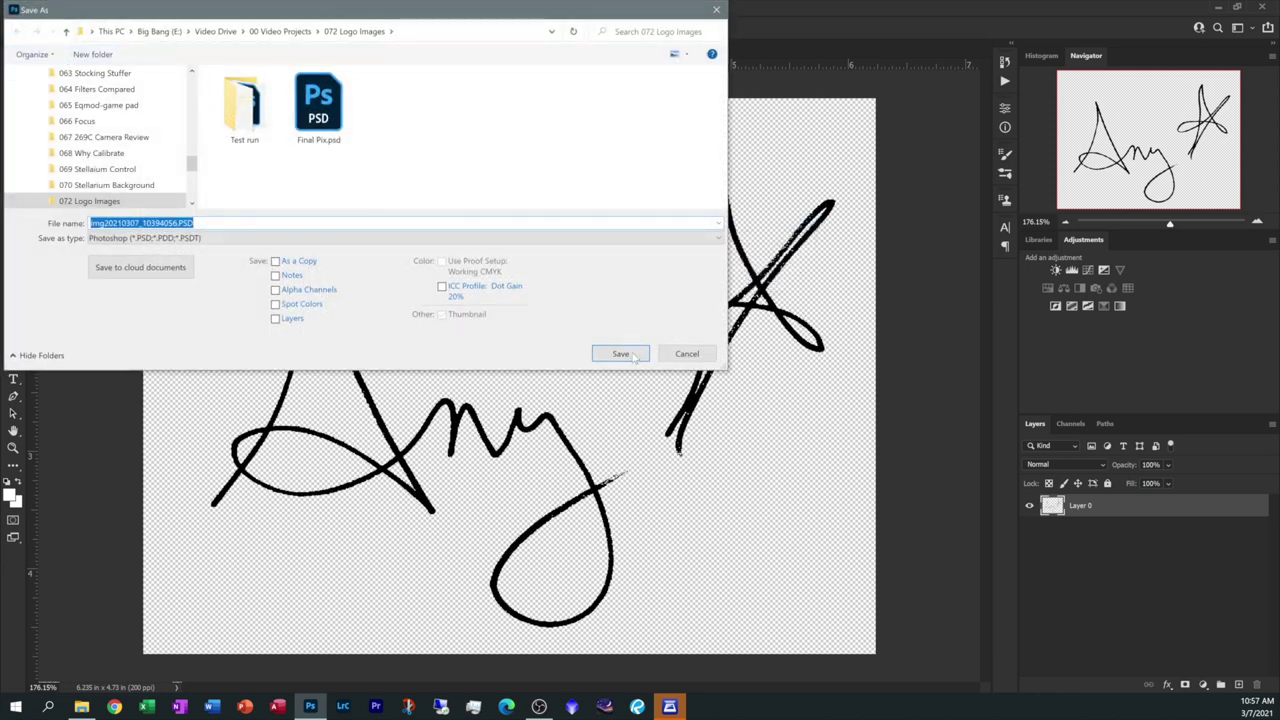
left_click(634, 355)
- Open Final Pix.psd from the 072 Logo Images folder in Photoshop
left_click(86, 708)
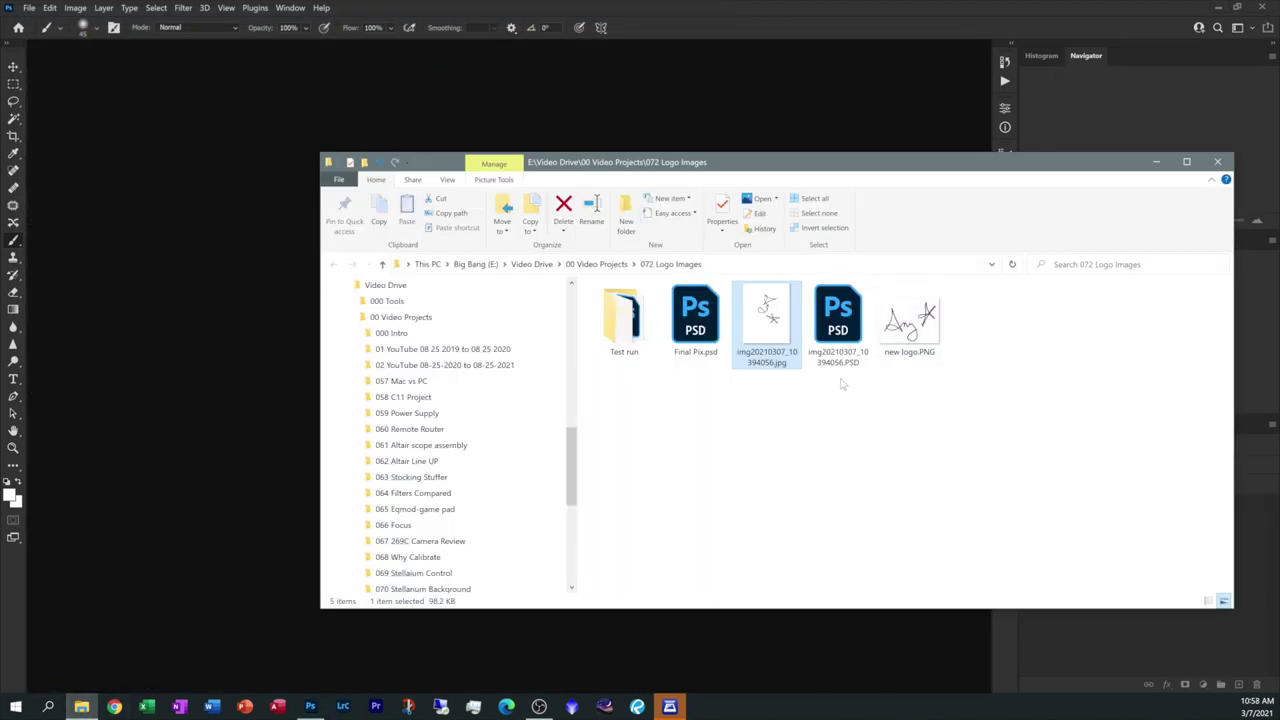
left_click(700, 313)
left_click_drag(698, 313, 655, 371)
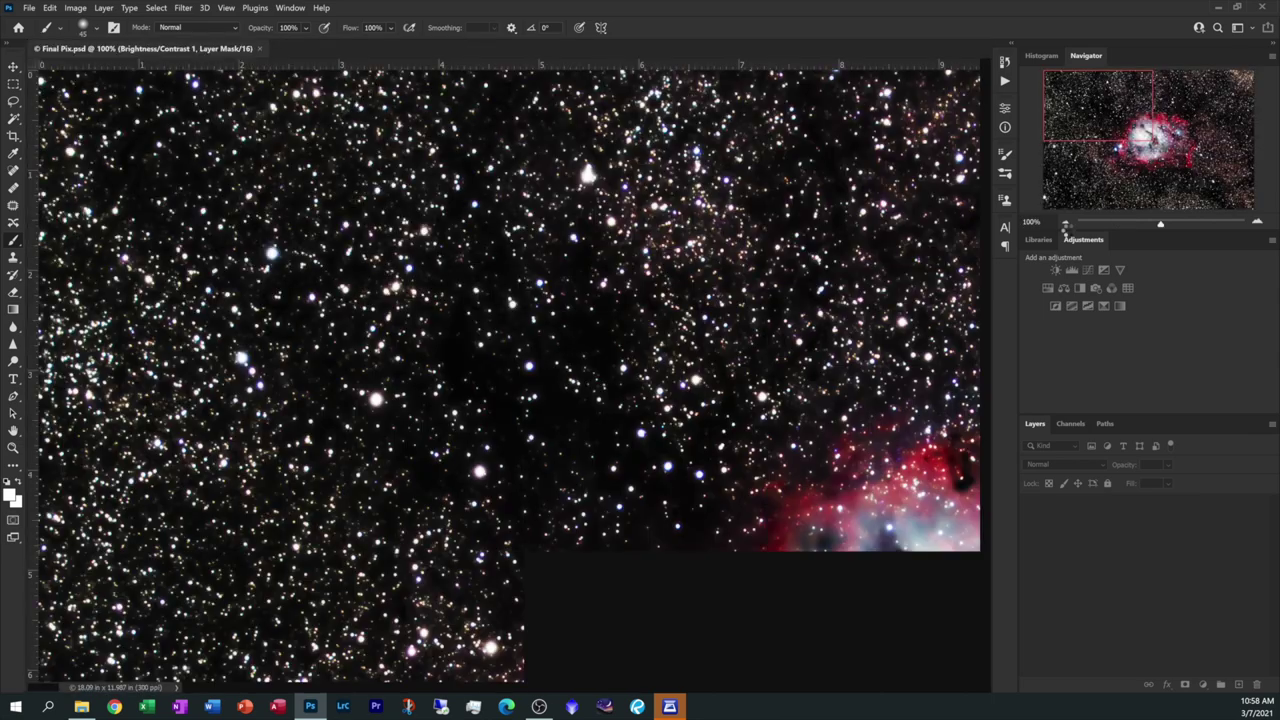
- Zoom out so the whole Lagoon Nebula image fits in view
scroll(606, 490, "down", 3)
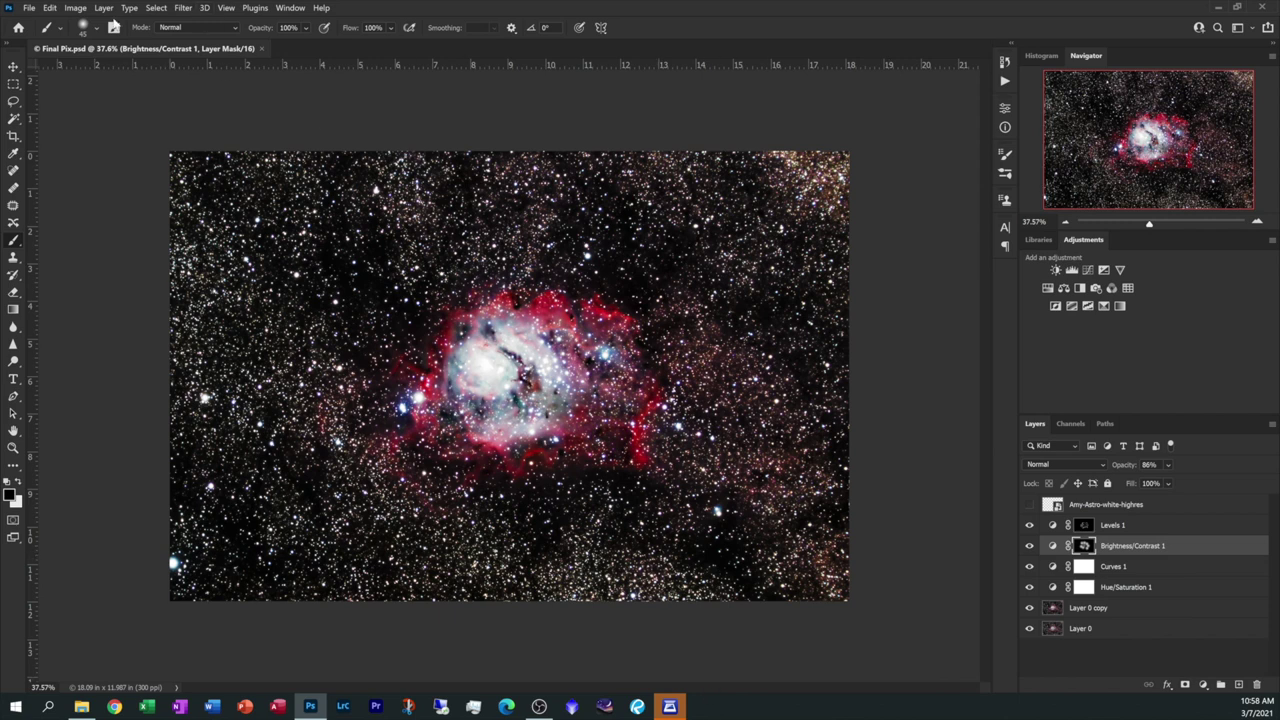
left_click(29, 8)
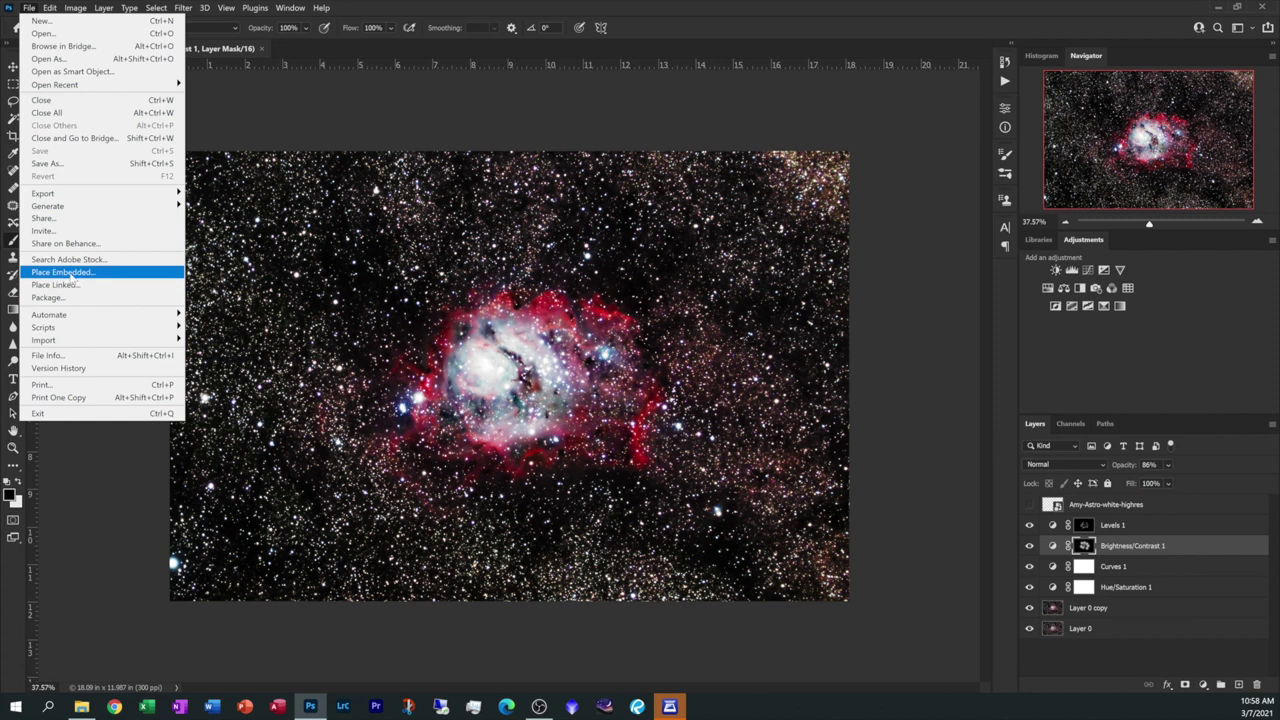
- Place Embedded the new logo.PNG file into the nebula picture
left_click(86, 273)
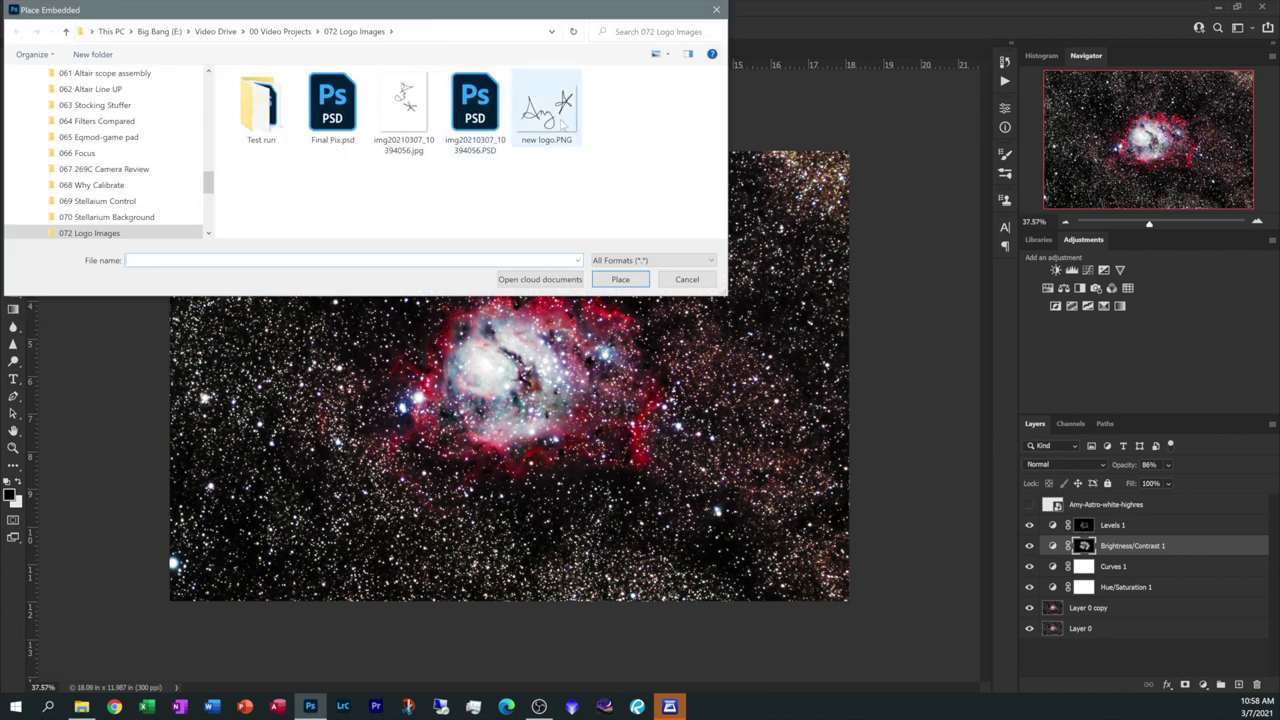
left_click(549, 119)
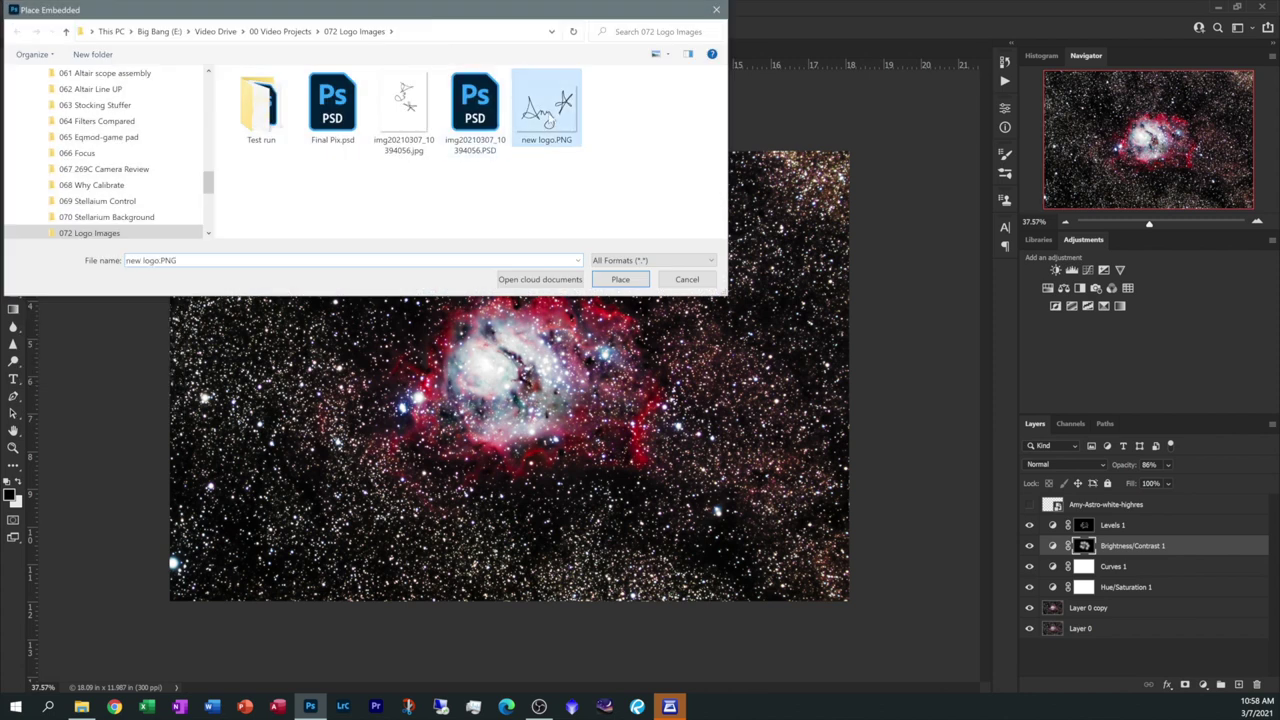
left_click(620, 279)
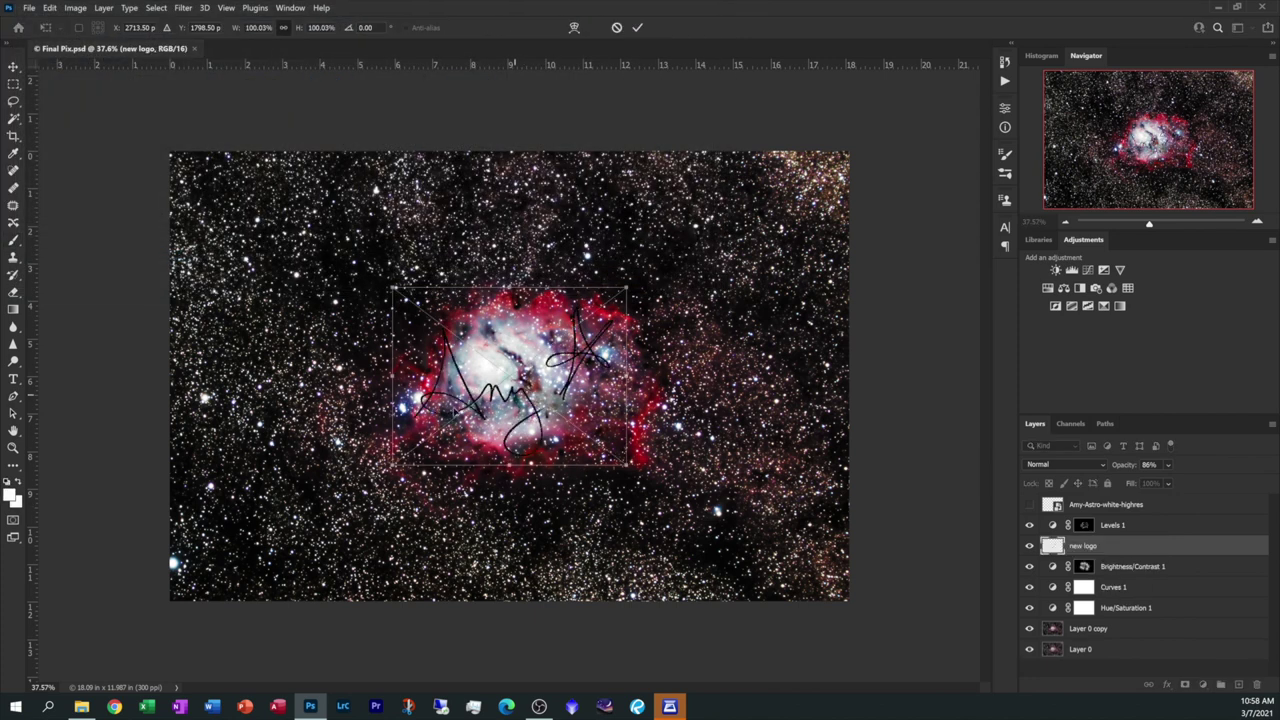
- Drag the placed signature up and left, then cancel the placement
left_click_drag(519, 404, 542, 357)
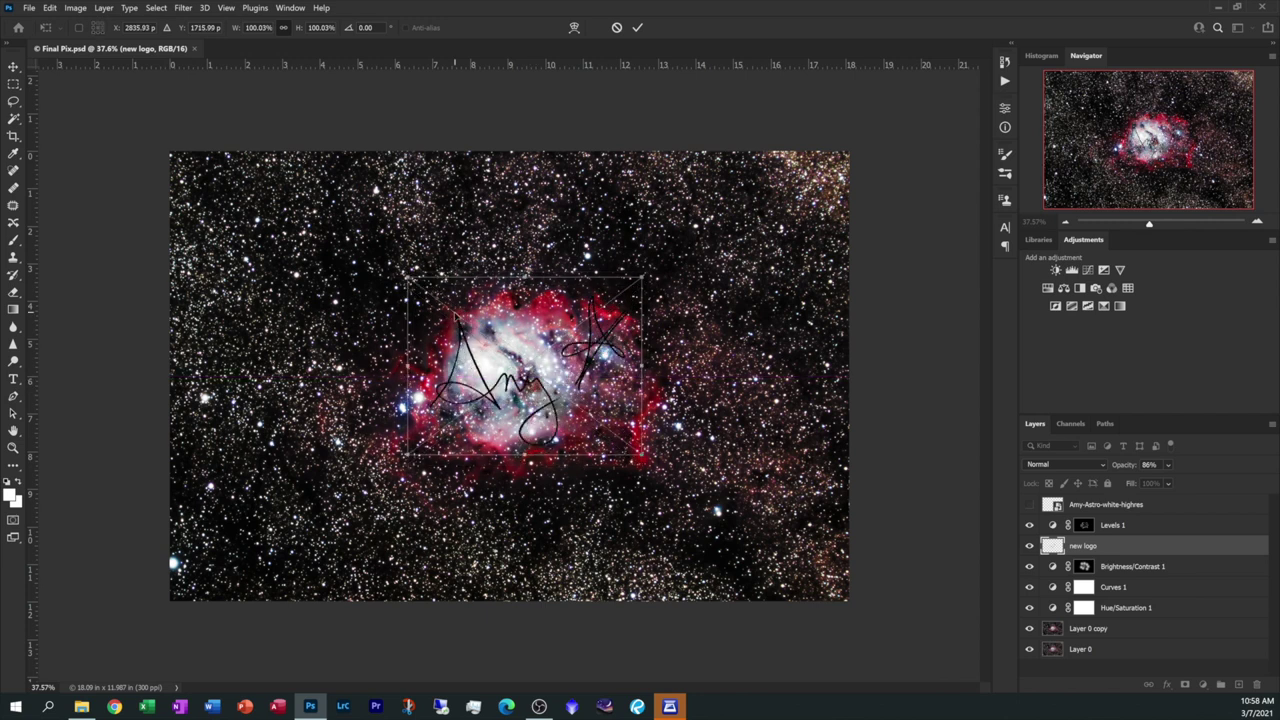
left_click(618, 28)
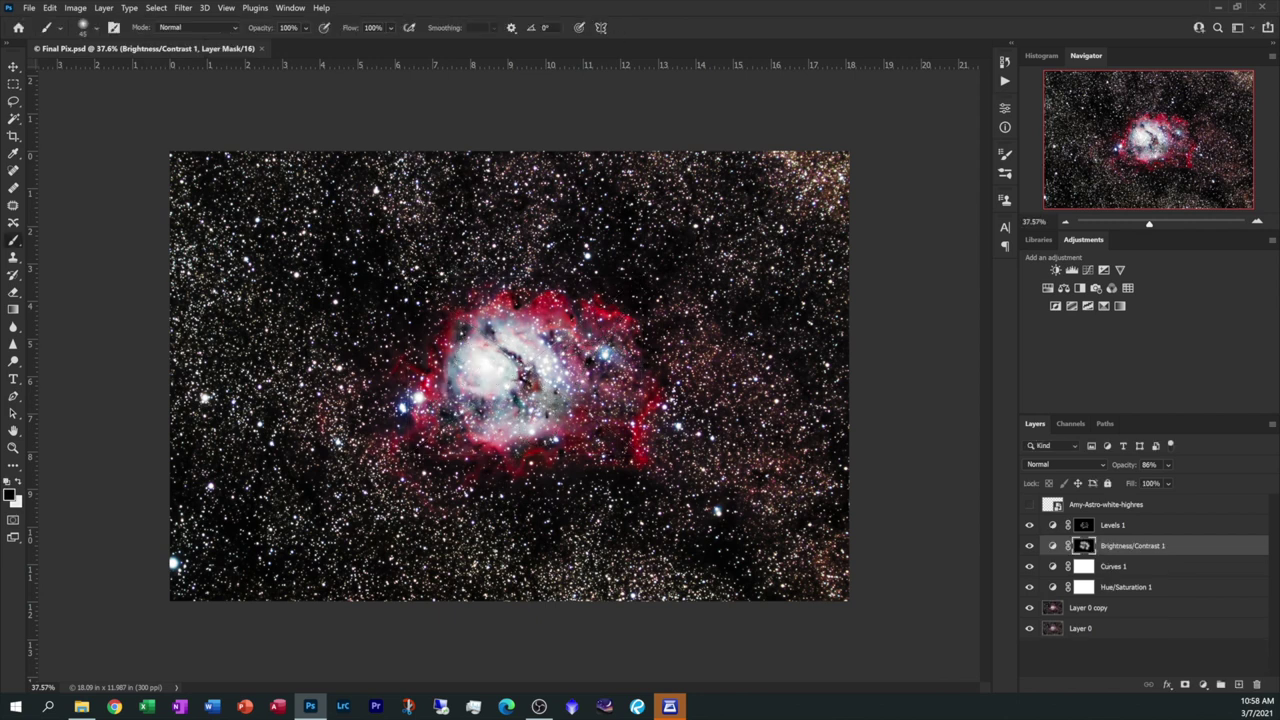
- Reopen img20210307_10394056.PSD from Open Recent and zoom in close on the A's strokes
left_click(36, 11)
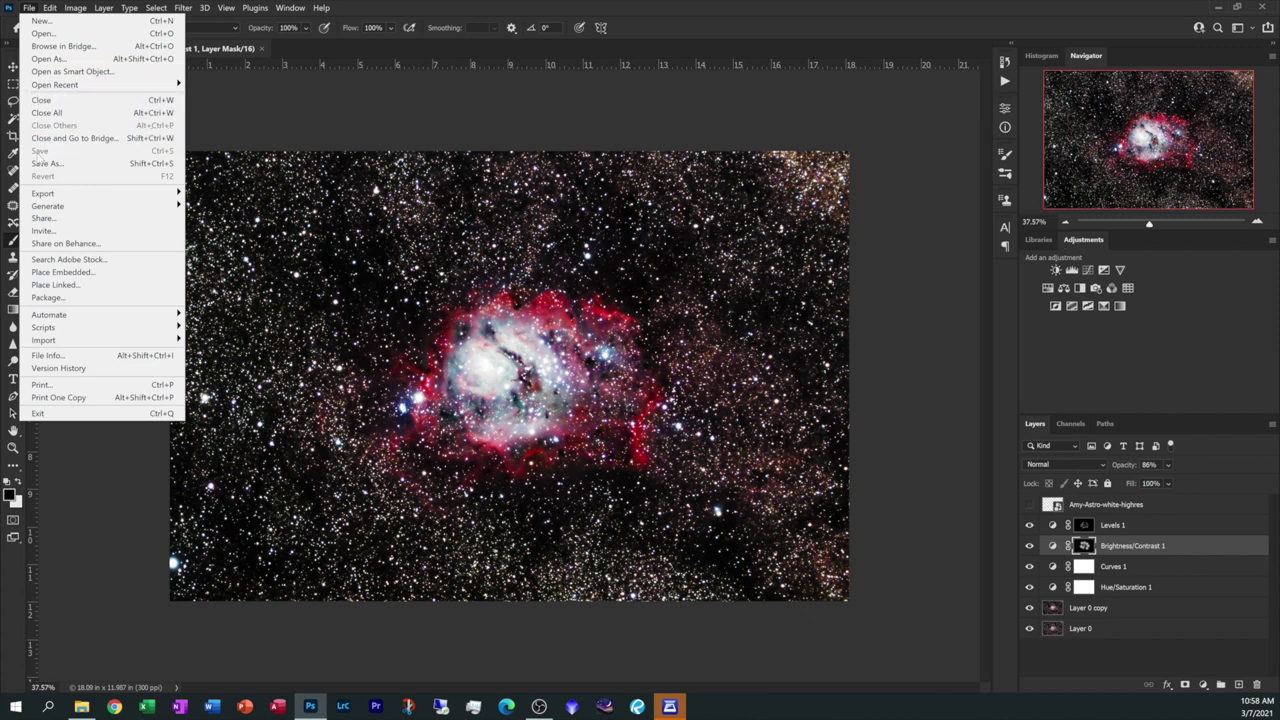
mouse_move(67, 88)
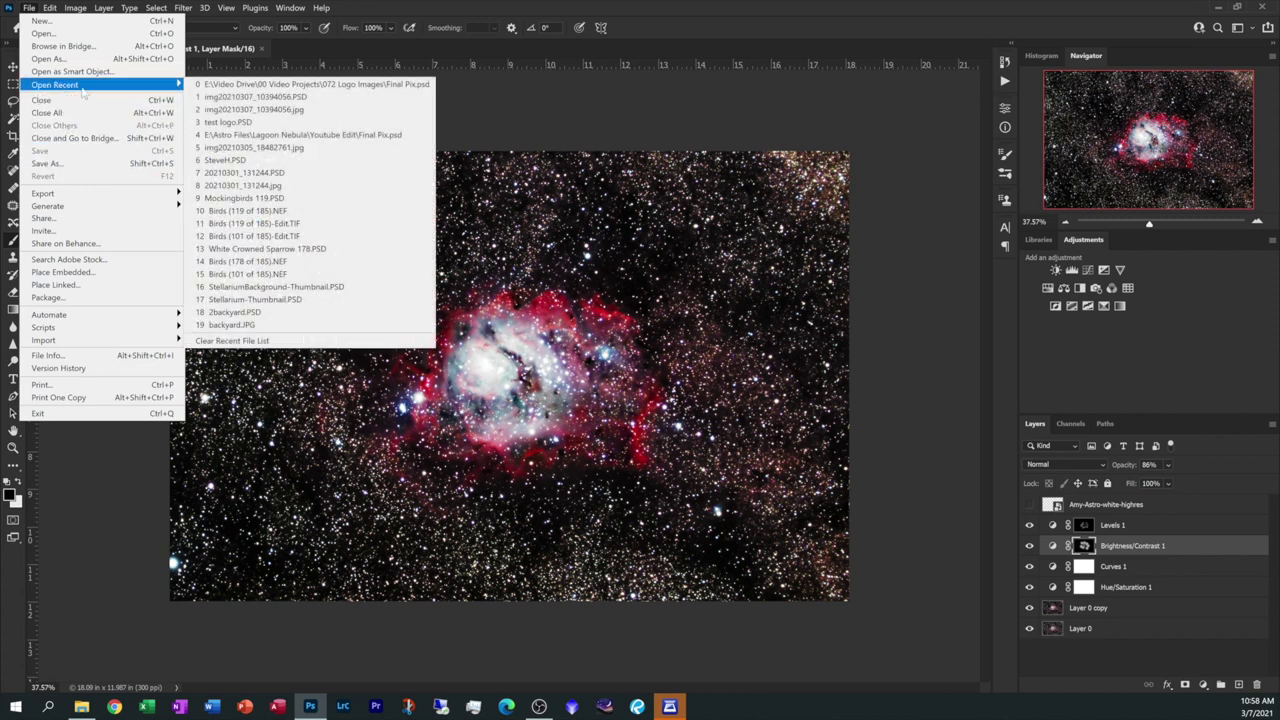
left_click(279, 97)
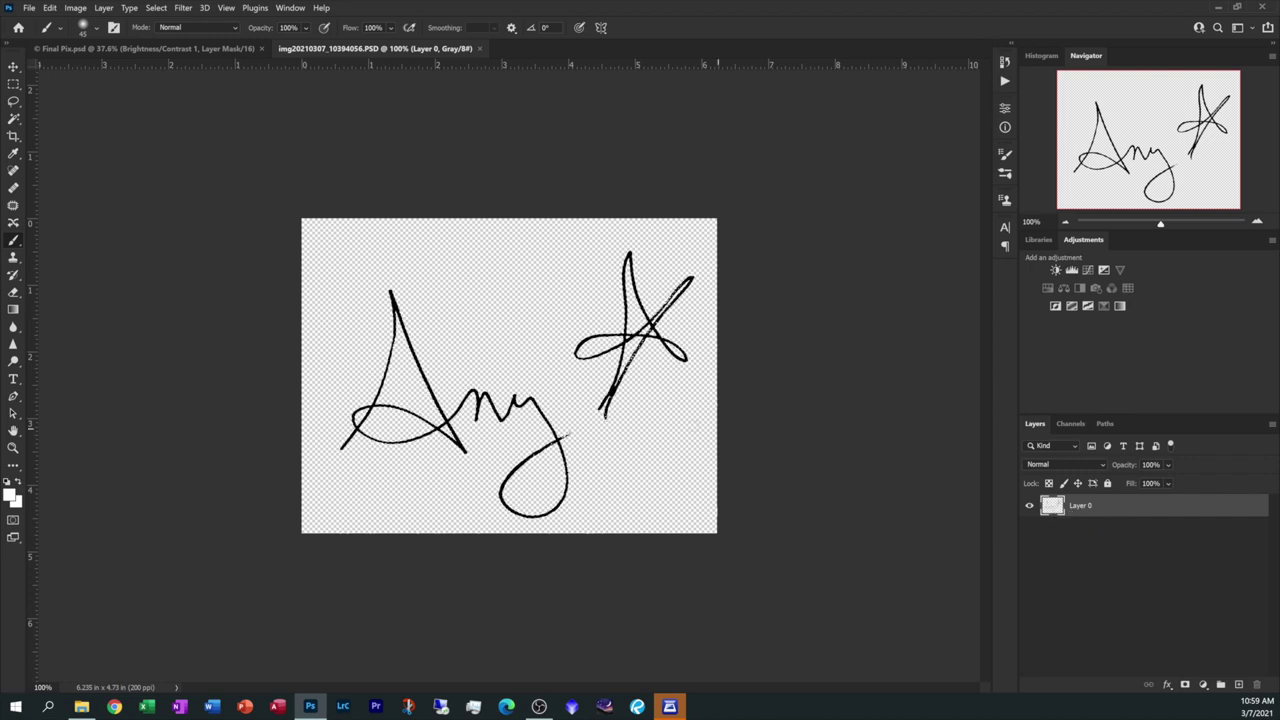
key("ctrl+plus")
scroll(330, 303, "up", 5)
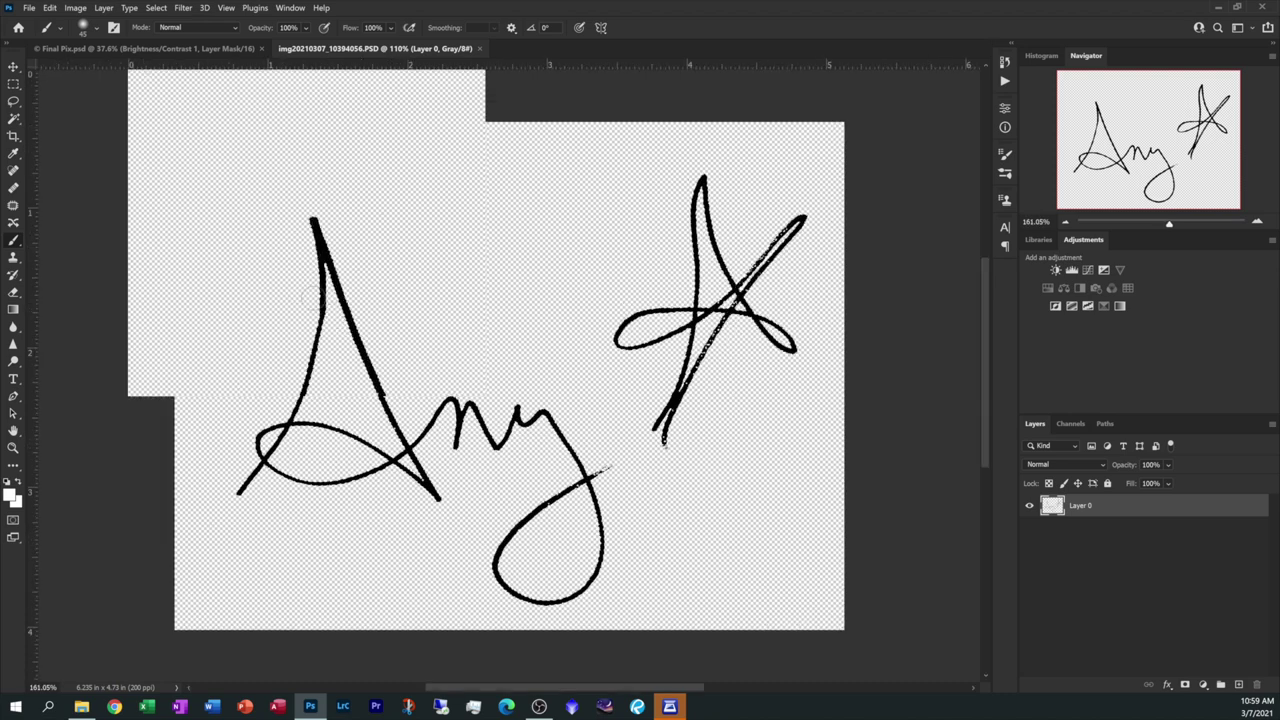
scroll(313, 298, "up", 4)
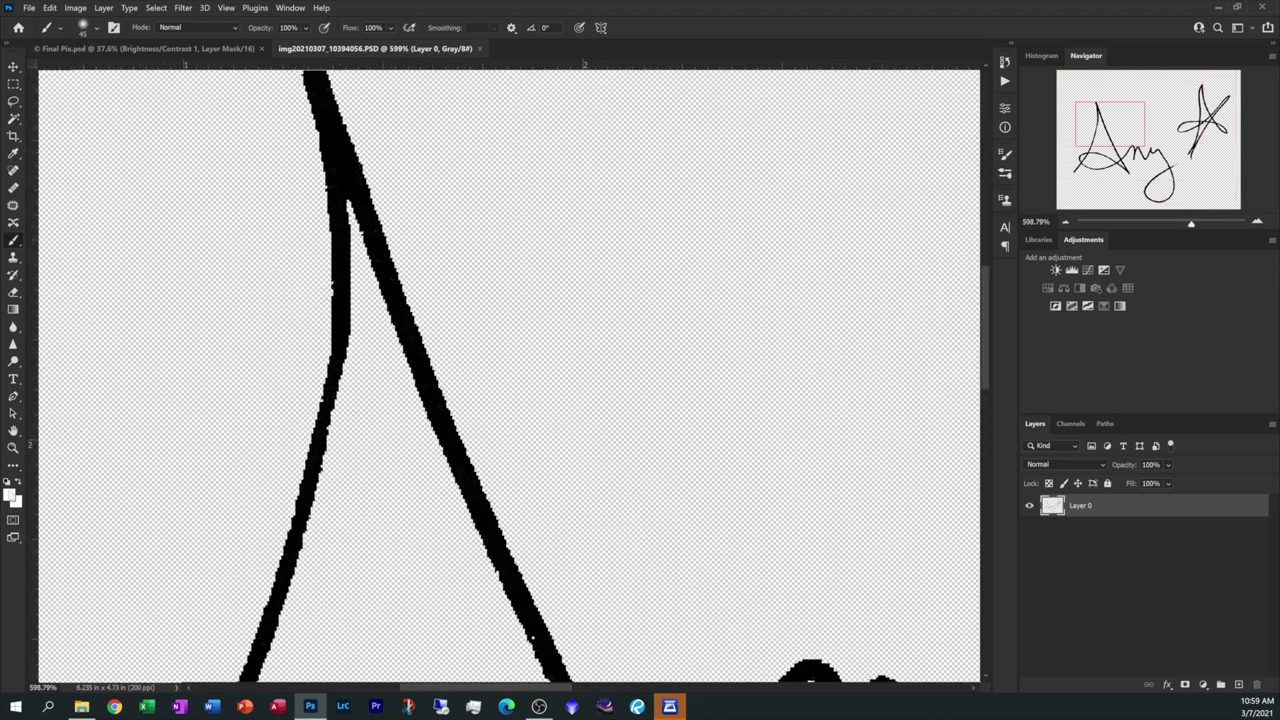
- Set the foreground colour to white
key("i")
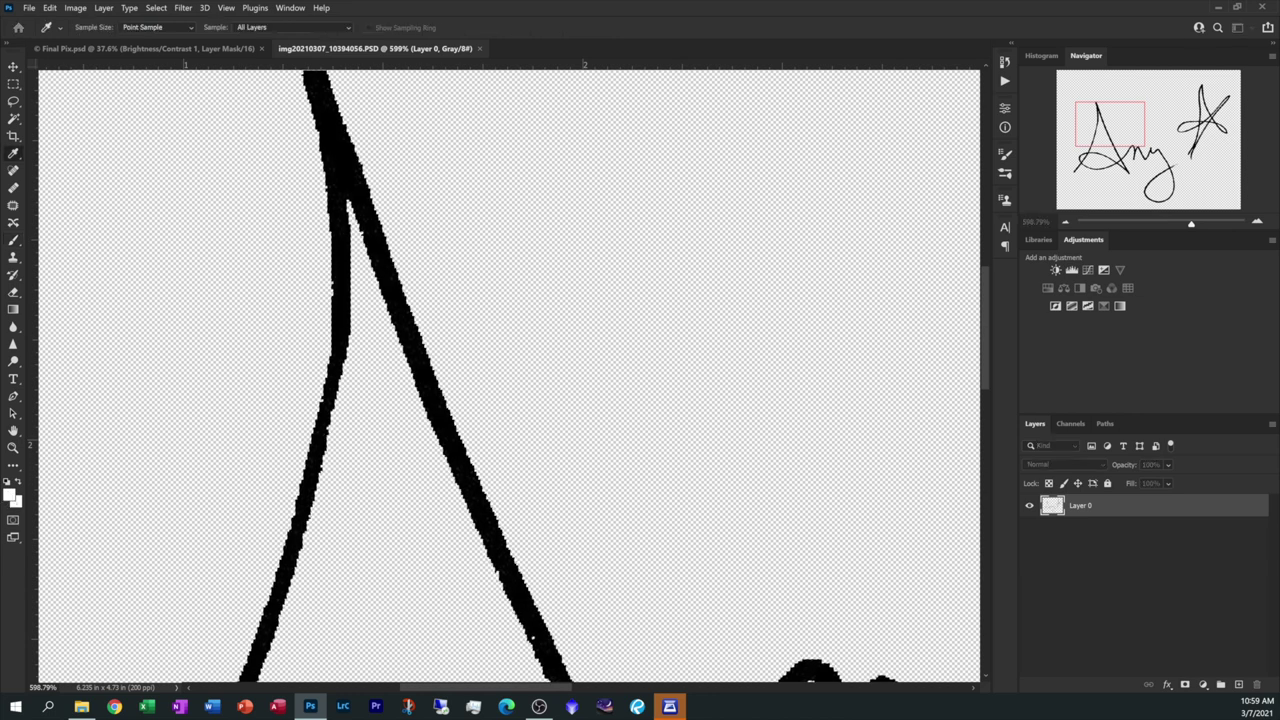
left_click(11, 494)
left_click_drag(189, 363, 513, 221)
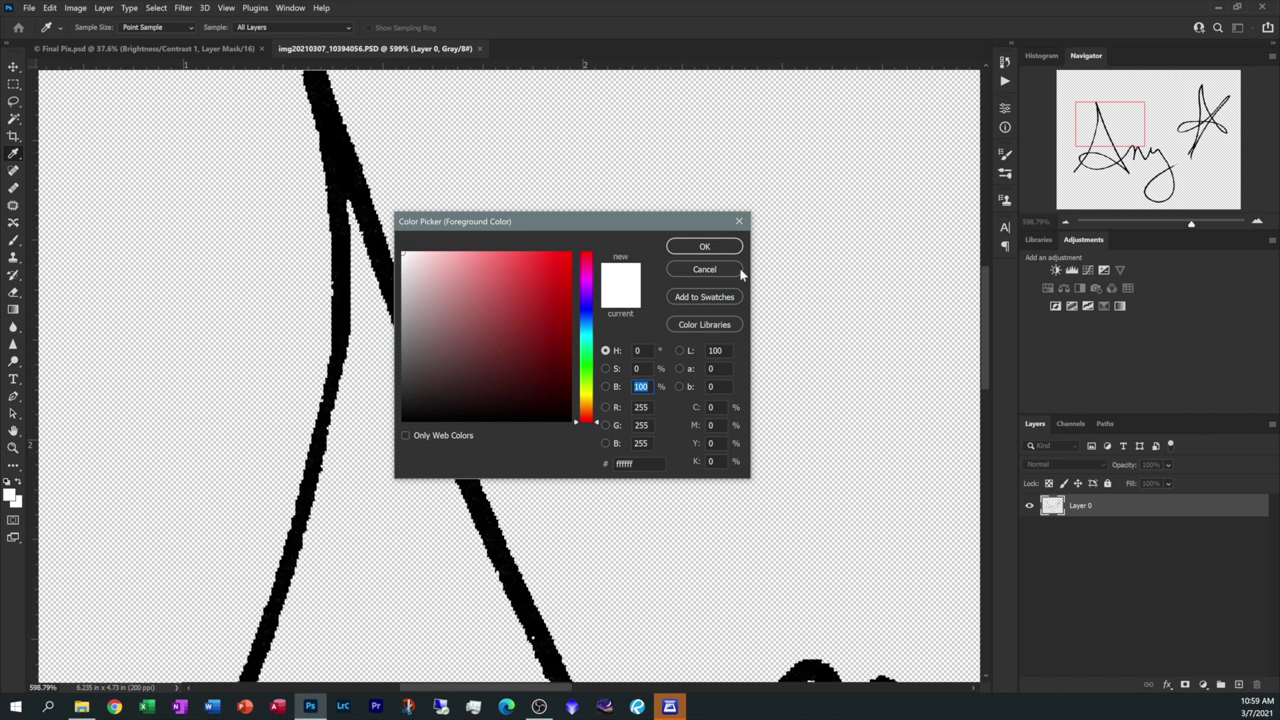
left_click(704, 246)
- With an enlarged brush, paint over all the black 'Amy A' strokes in white
key("b")
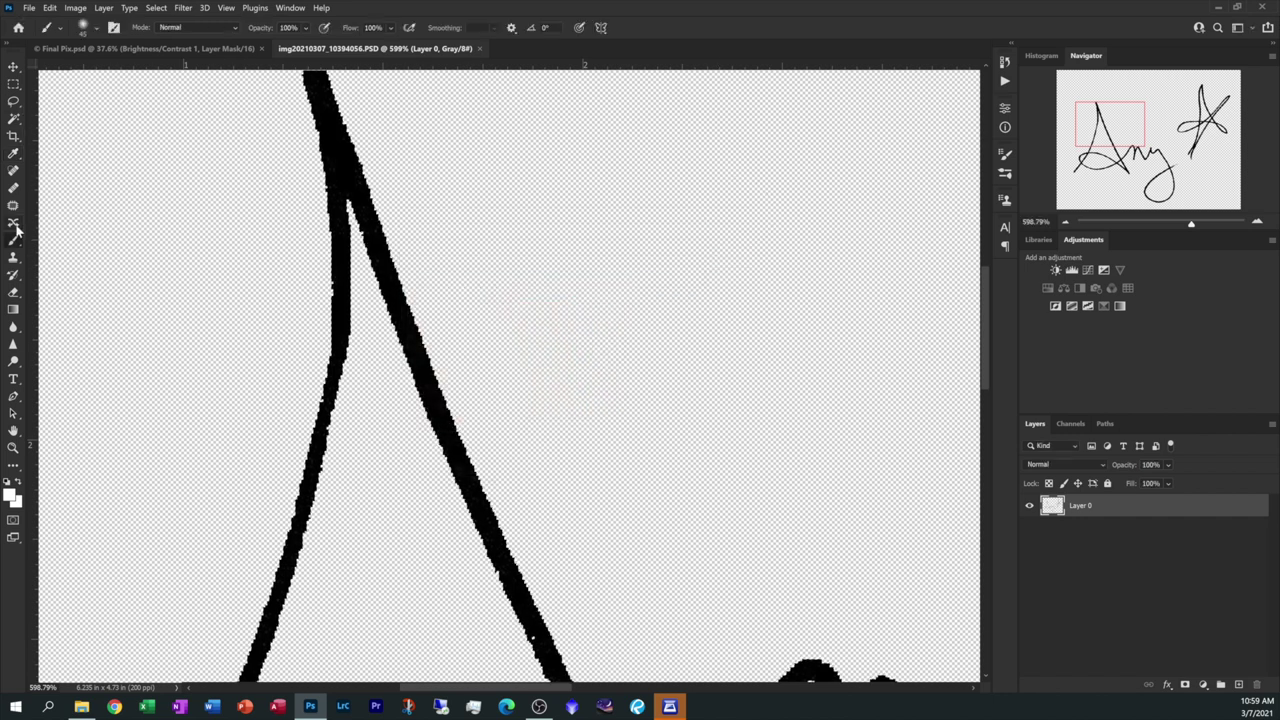
mouse_move(392, 170)
left_mouse_down()
mouse_move(287, 234)
mouse_move(380, 248)
mouse_move(365, 298)
mouse_move(333, 330)
mouse_move(473, 353)
mouse_move(252, 459)
mouse_move(548, 411)
mouse_move(228, 505)
mouse_move(433, 472)
mouse_move(422, 393)
mouse_move(274, 88)
mouse_move(328, 92)
mouse_move(244, 140)
mouse_move(366, 120)
mouse_move(308, 150)
mouse_move(540, 636)
mouse_move(413, 512)
mouse_move(270, 530)
mouse_move(250, 612)
mouse_move(338, 412)
mouse_move(328, 146)
mouse_move(394, 391)
left_mouse_up()
scroll(354, 206, "down", 2)
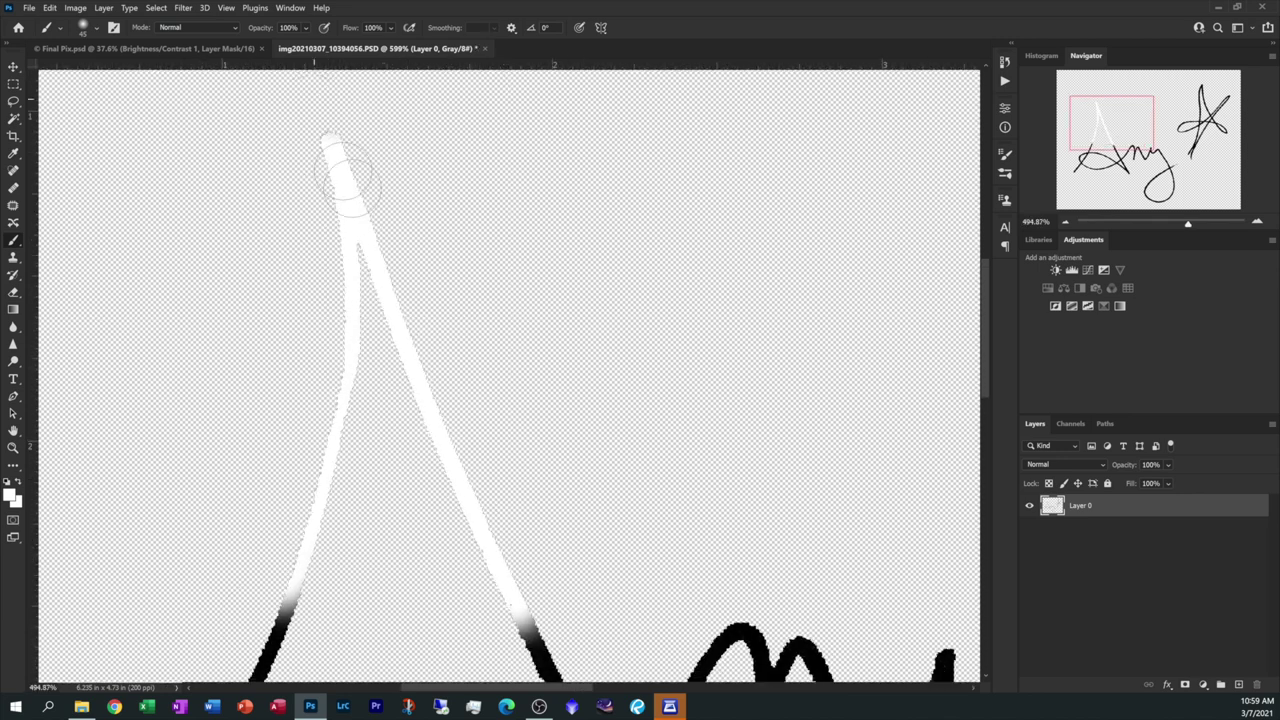
scroll(414, 583, "down", 2)
scroll(390, 567, "down", 5)
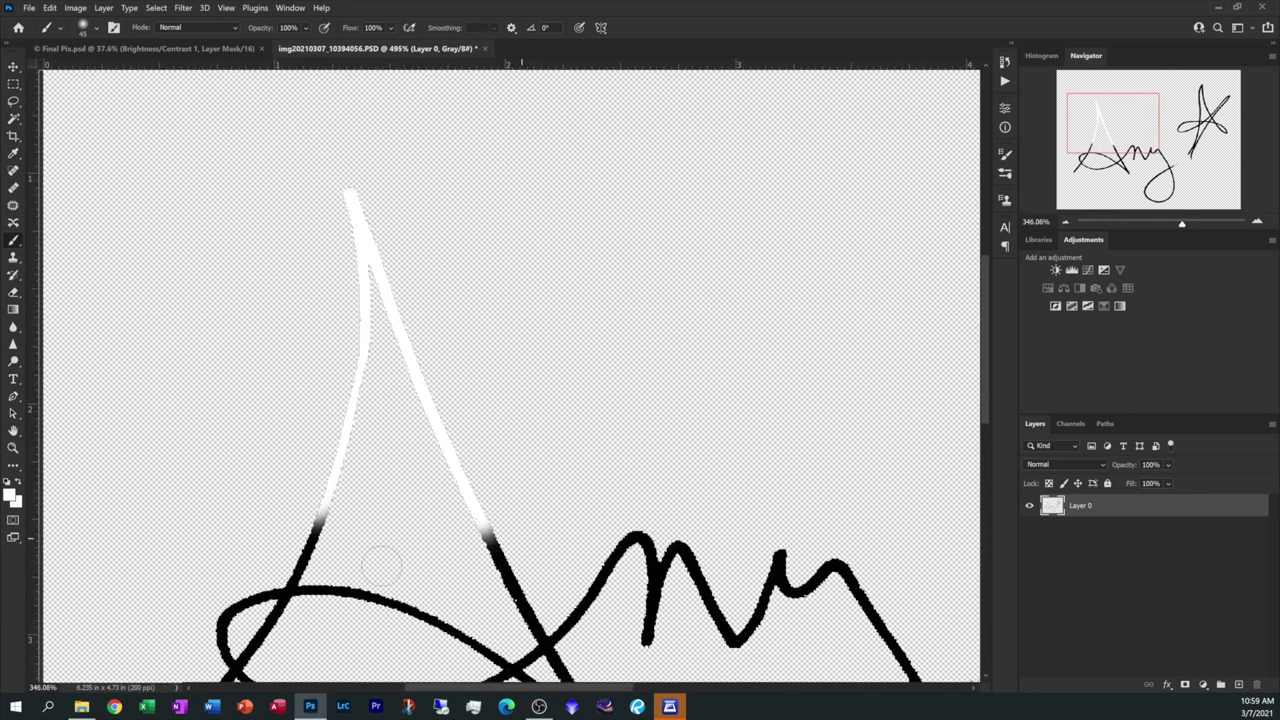
scroll(329, 384, "down", 4)
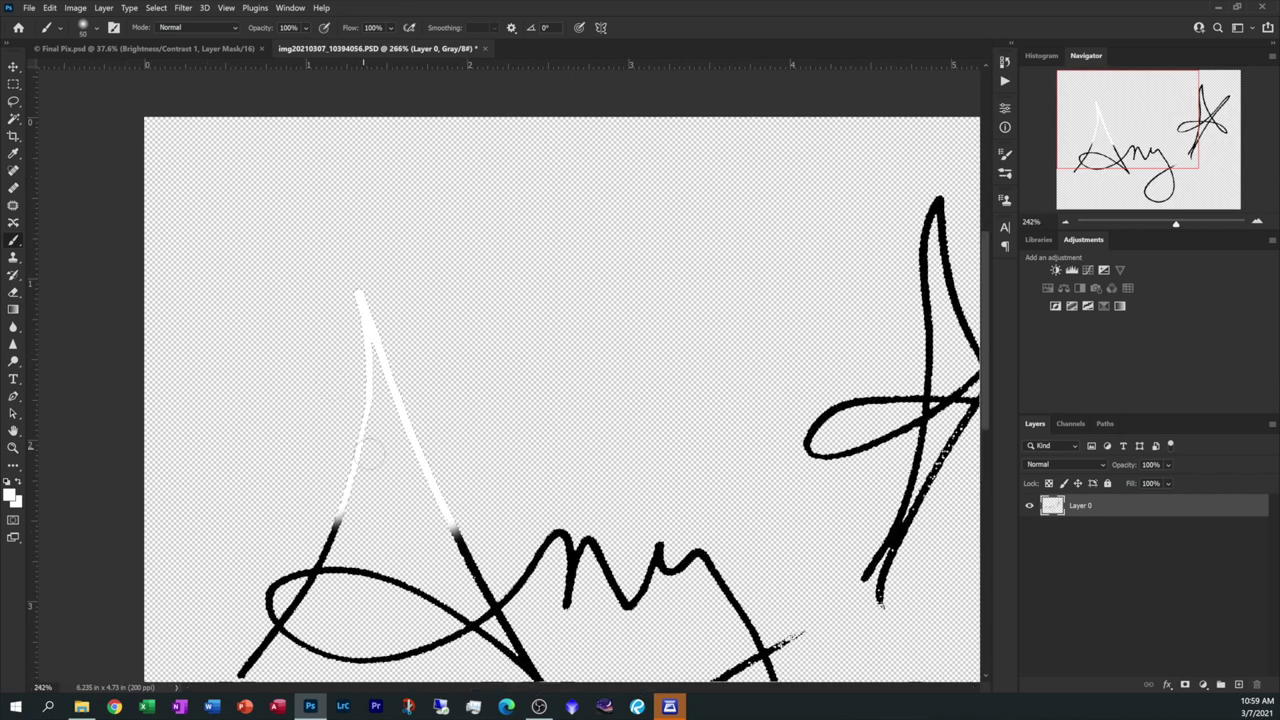
scroll(453, 382, "up", 2)
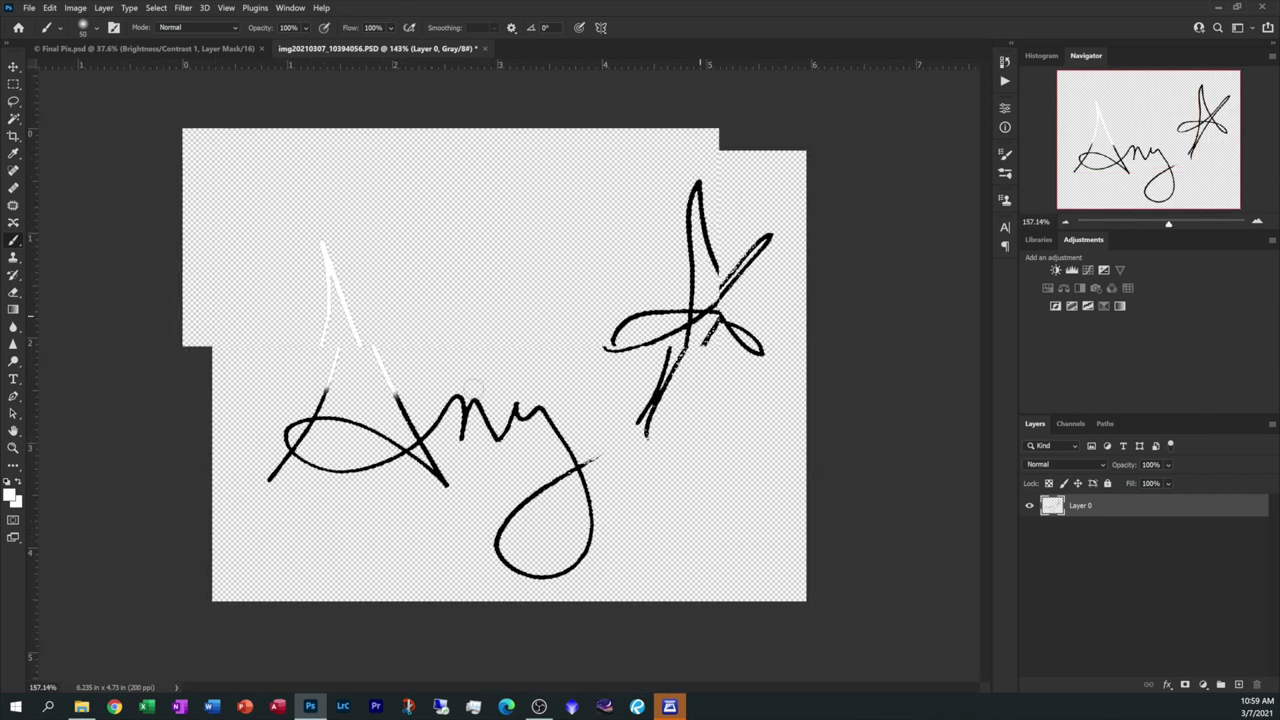
key("bracketright")
key("bracketright")
key("bracketright")
key("bracketright")
key("bracketright")
key("bracketright")
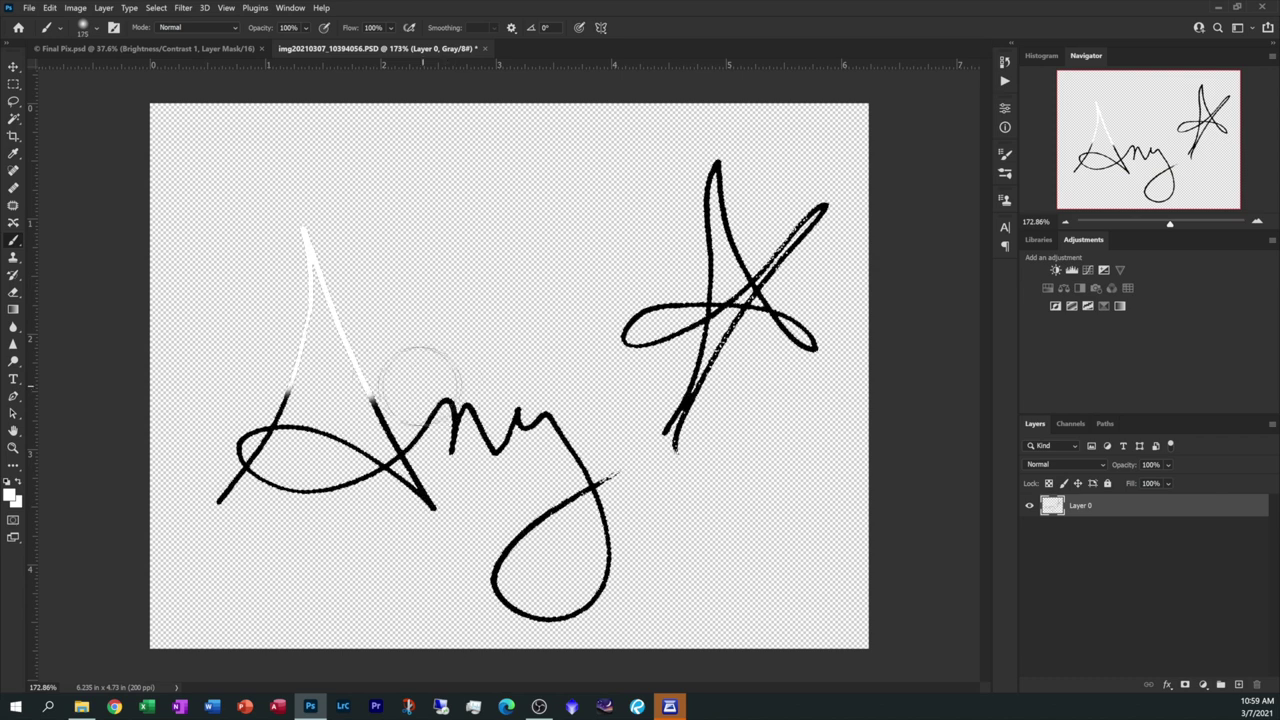
mouse_move(371, 380)
left_mouse_down()
mouse_move(320, 428)
mouse_move(518, 375)
mouse_move(391, 560)
mouse_move(537, 534)
mouse_move(729, 466)
mouse_move(632, 297)
mouse_move(749, 337)
mouse_move(786, 309)
mouse_move(543, 534)
mouse_move(727, 257)
left_mouse_up()
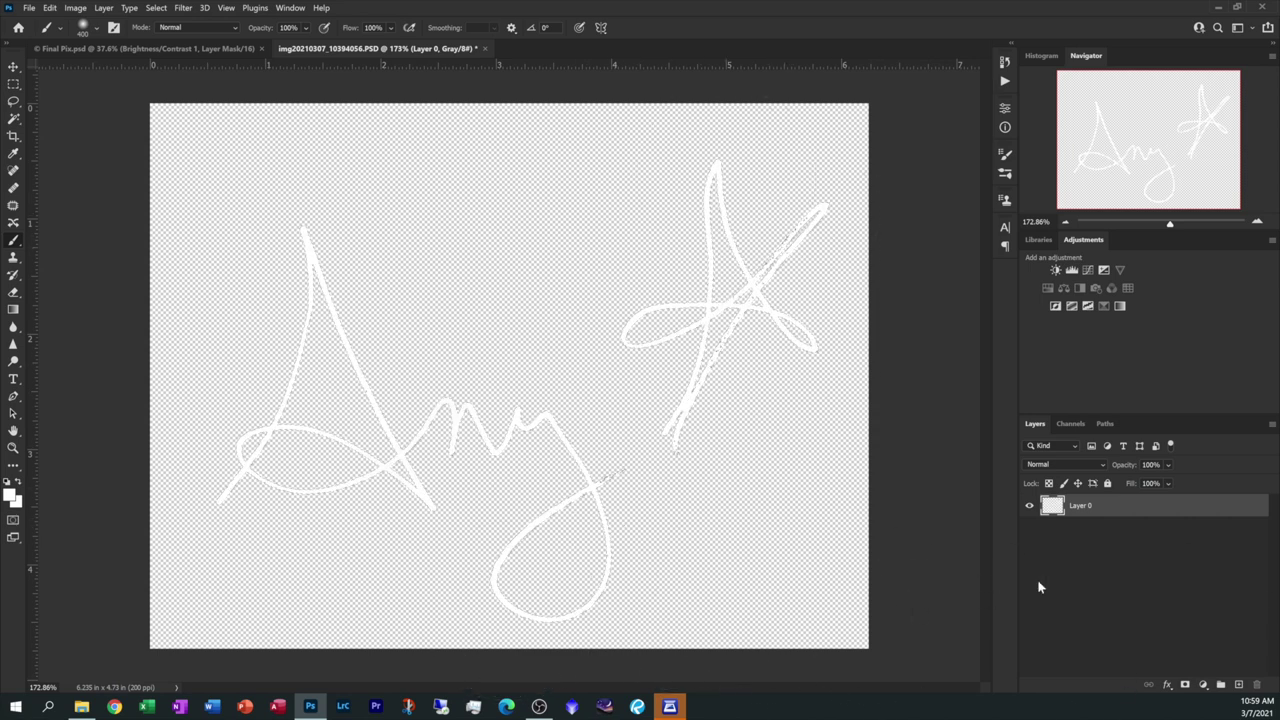
left_click(1100, 575)
- Save a PNG copy as 'new white logo.PNG' in 072 Logo Images, accepting the default PNG options
left_click(32, 10)
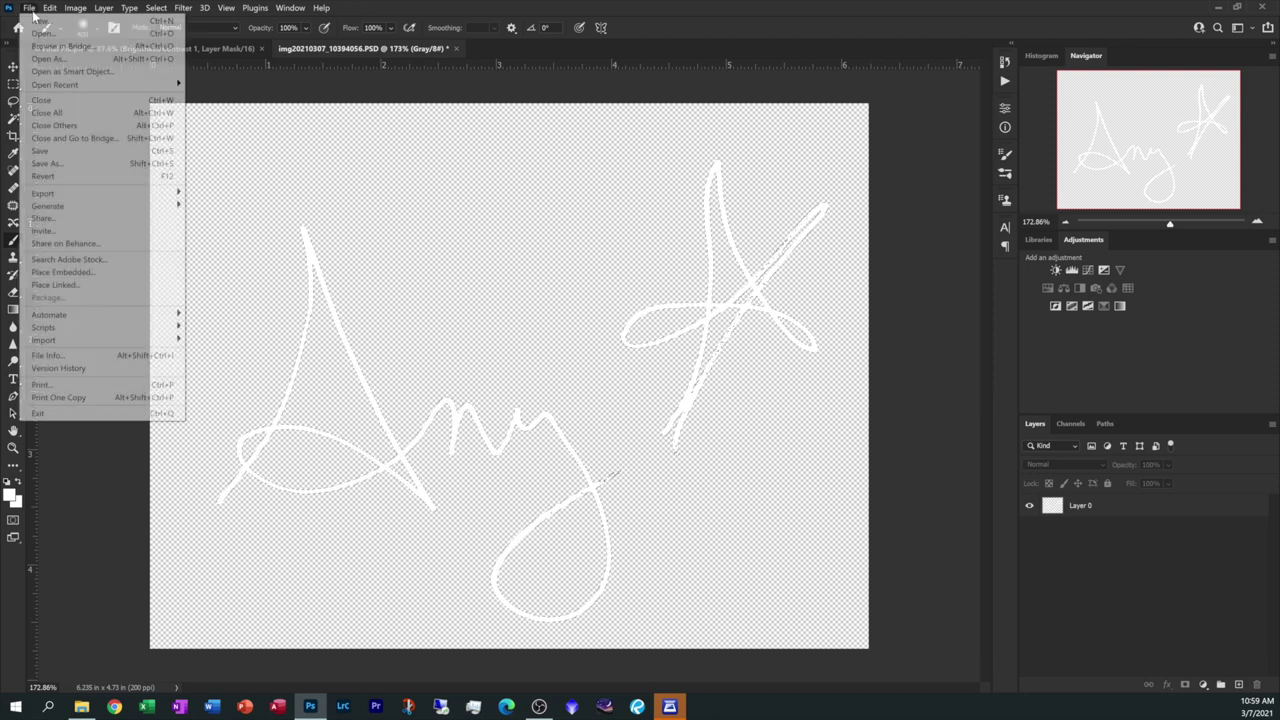
left_click(60, 163)
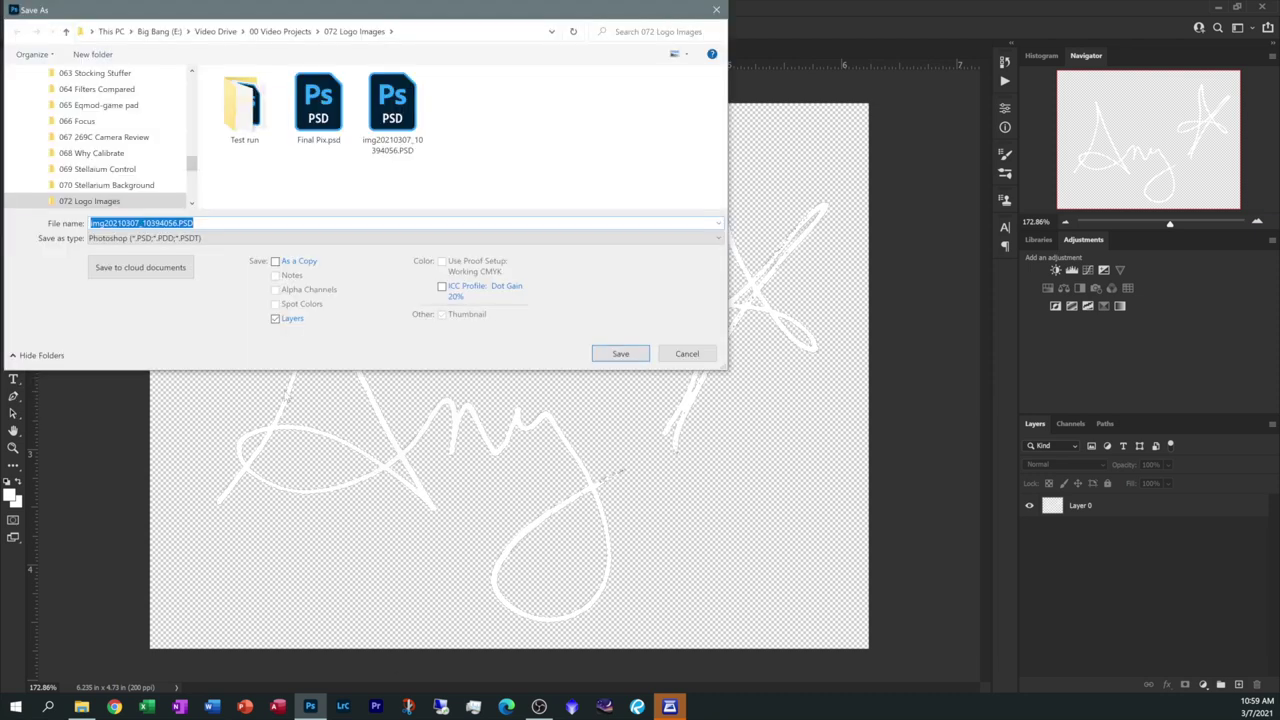
left_click(200, 240)
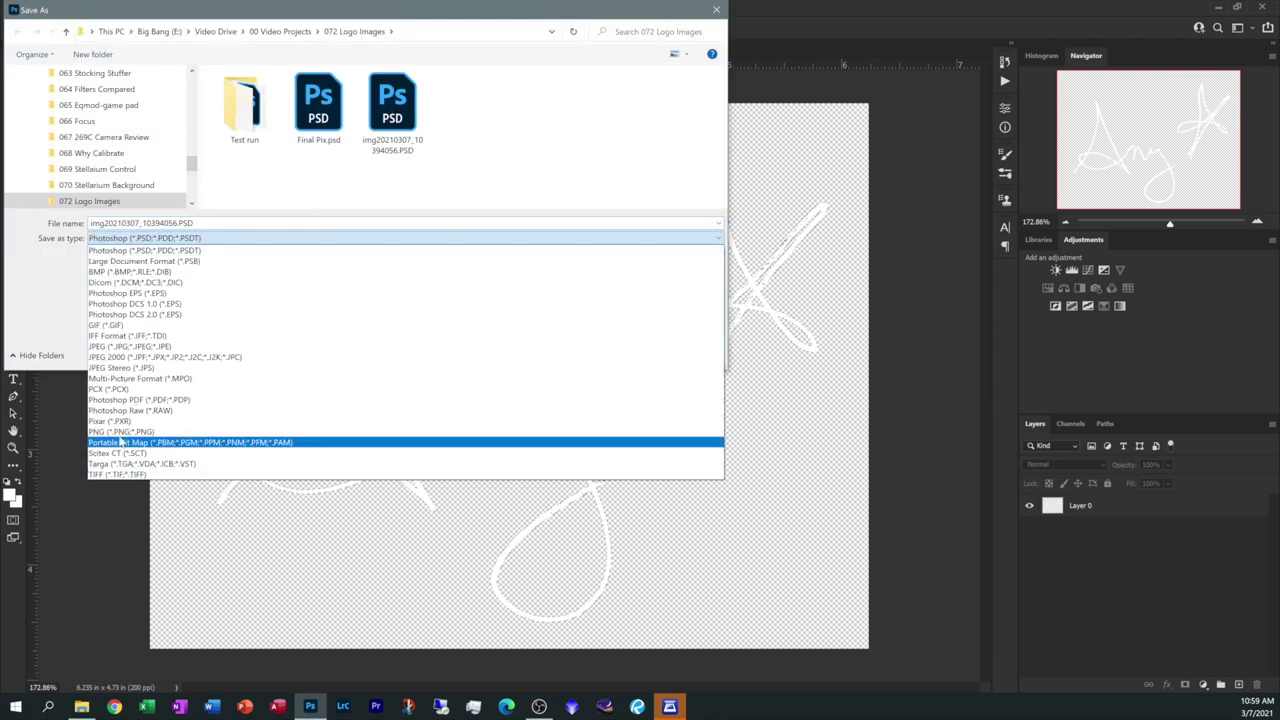
left_click(112, 433)
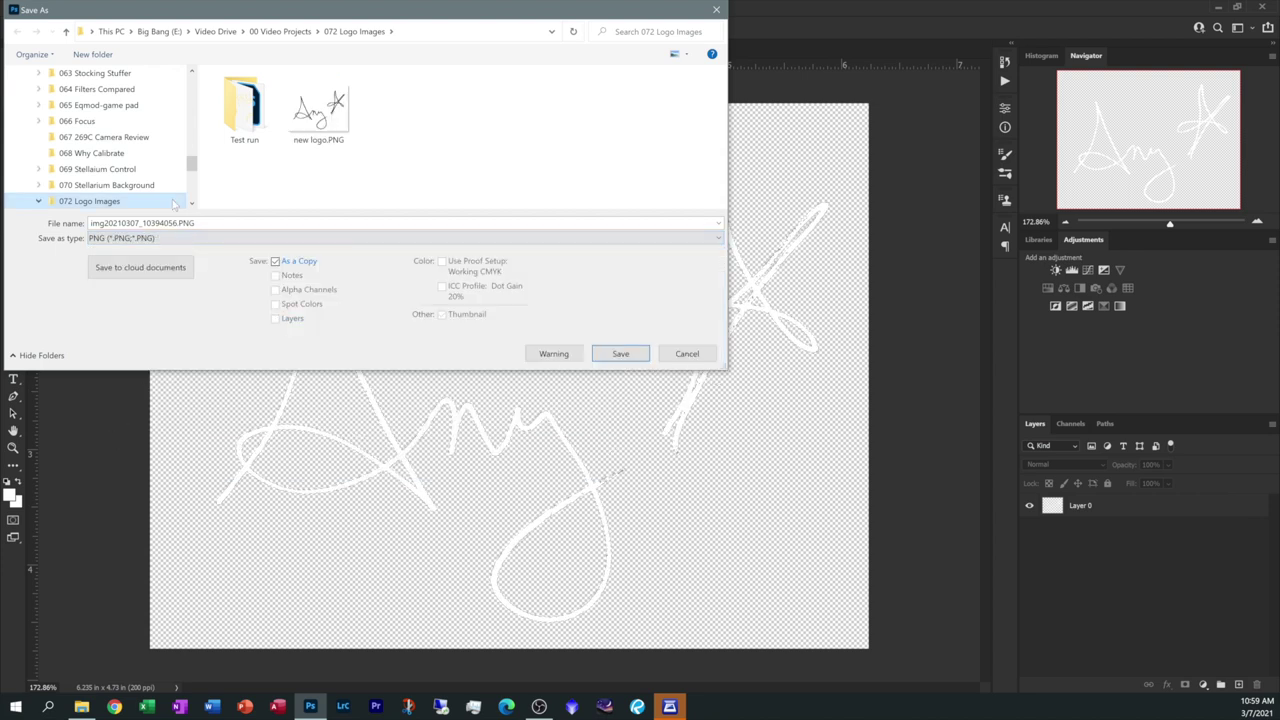
left_click(318, 108)
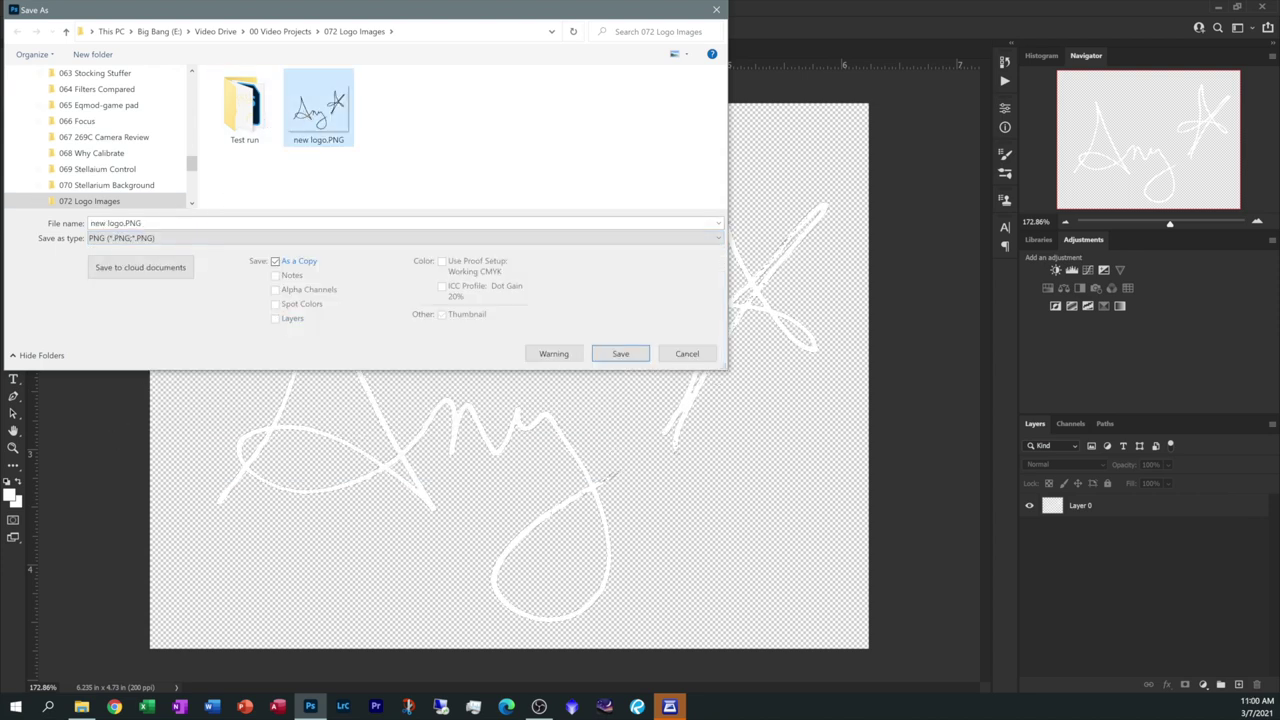
left_click(115, 223)
key("End")
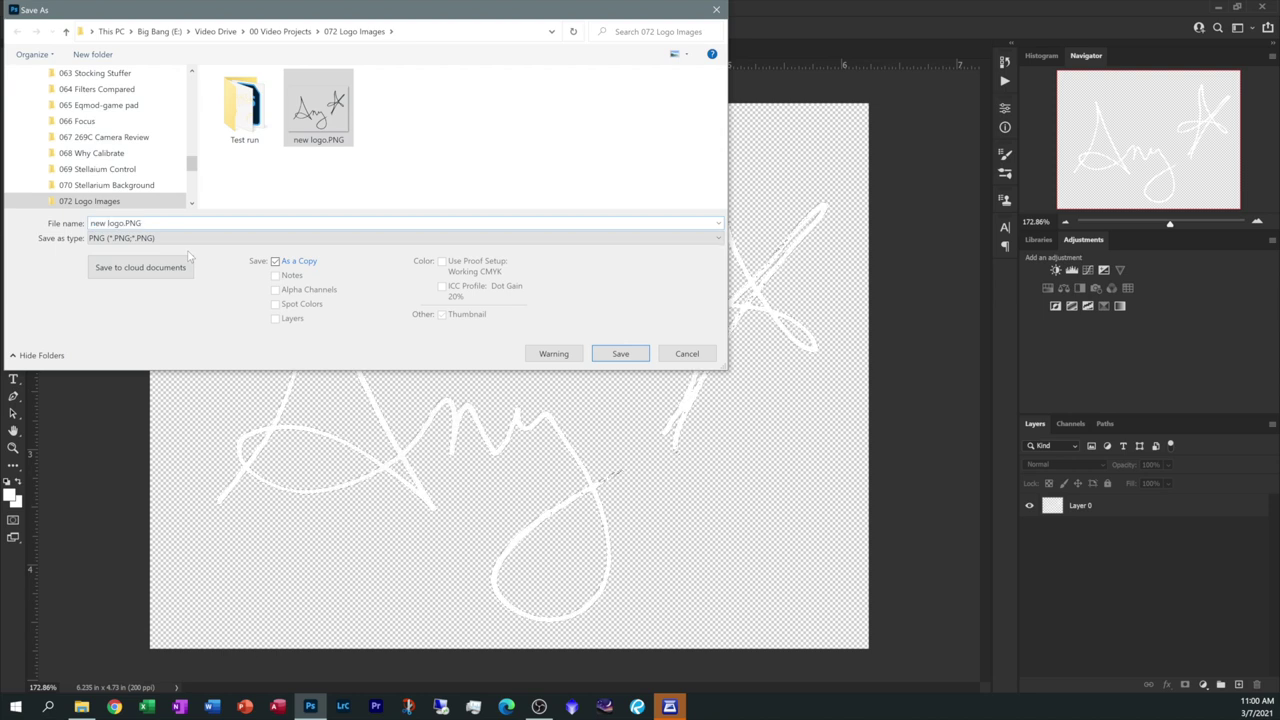
type("wh")
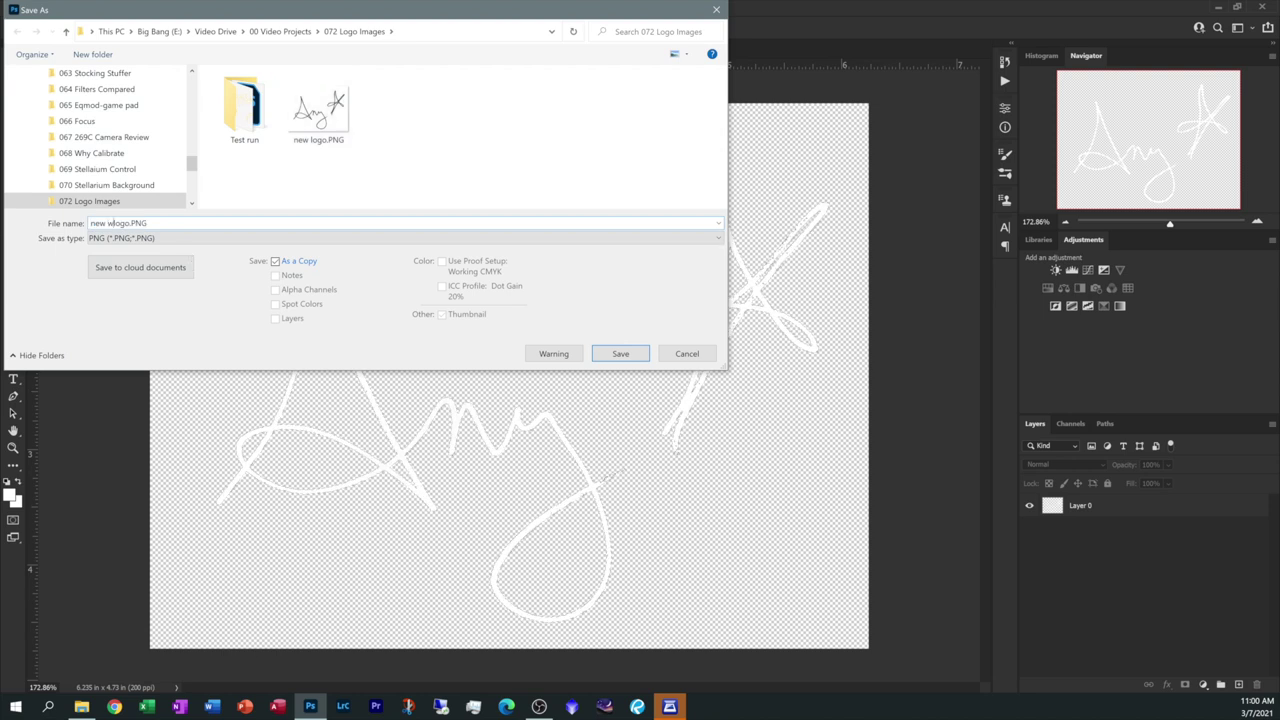
type("ite")
left_click(620, 354)
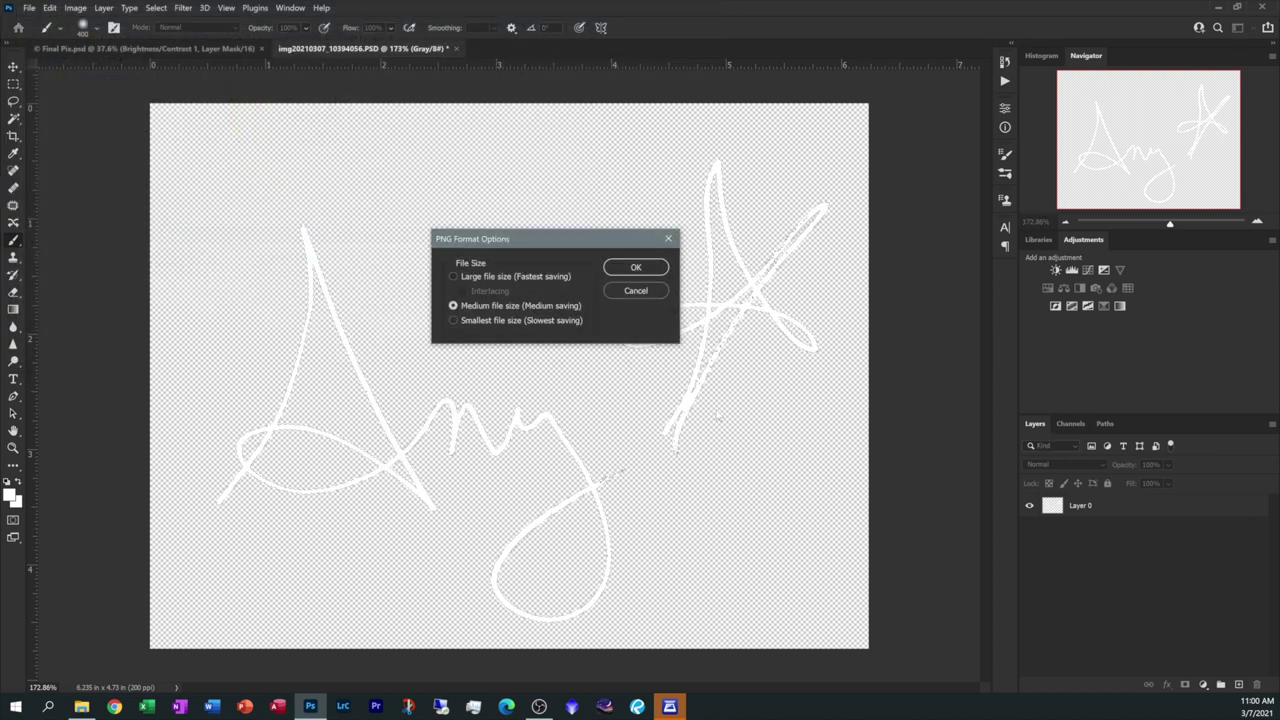
left_click(637, 270)
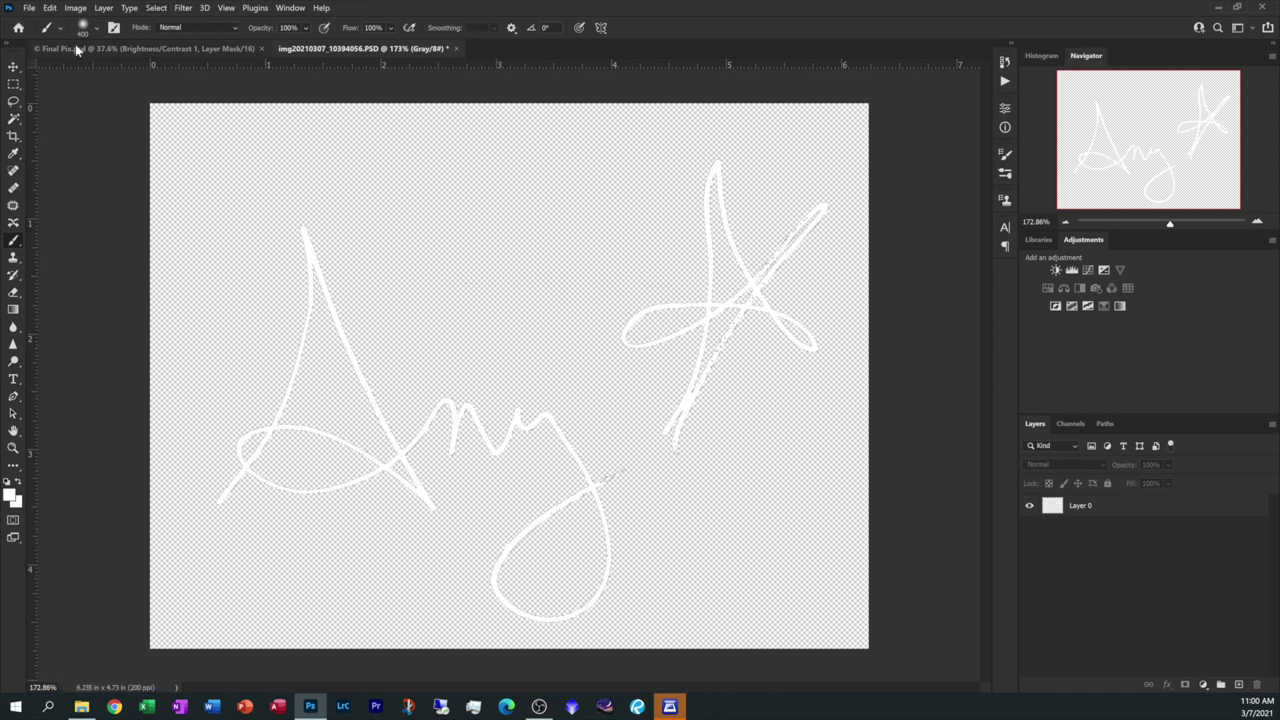
- Save the signature in Photoshop format as 'new white logo.PSD', then close it
left_click(30, 8)
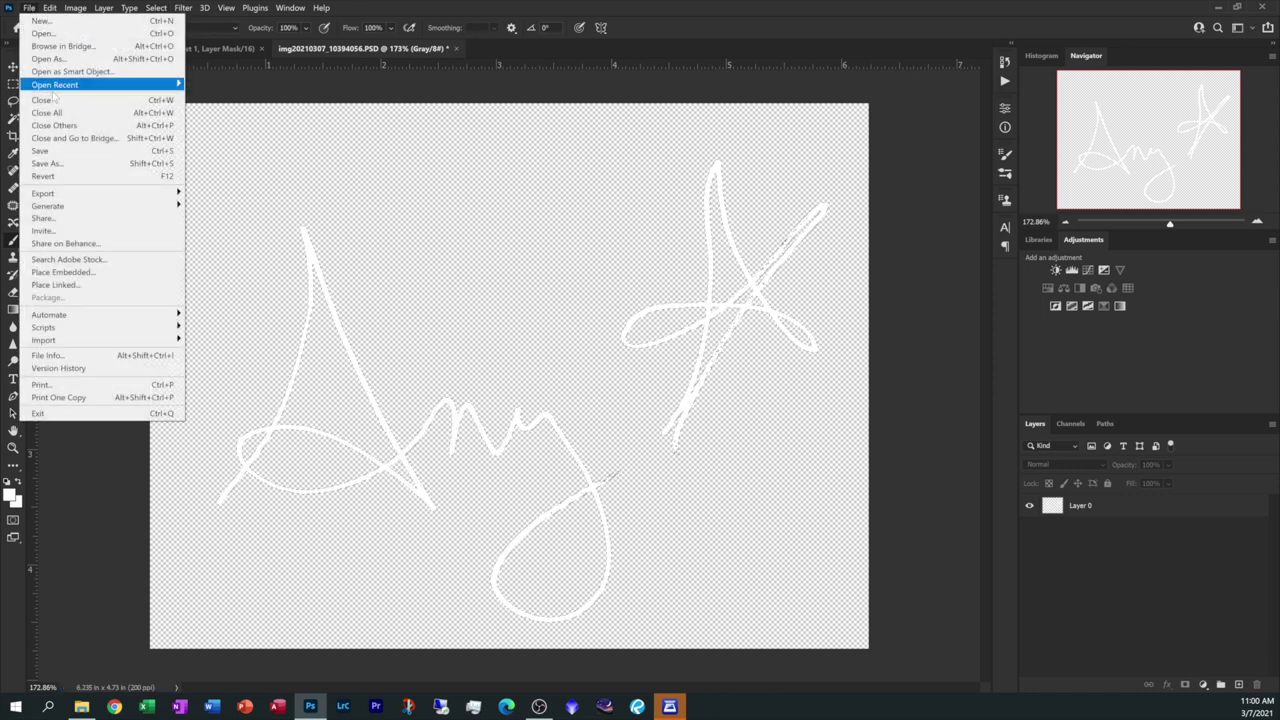
left_click(60, 166)
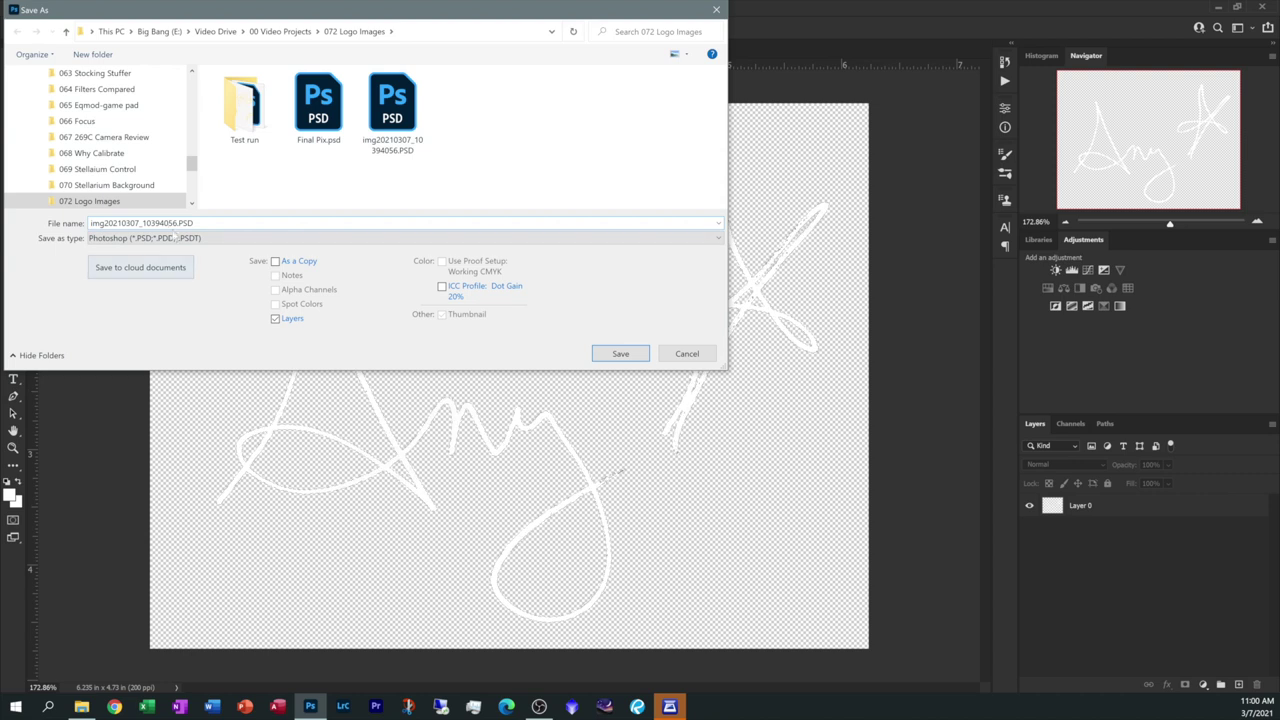
key("shift+Home")
key("BackSpace")
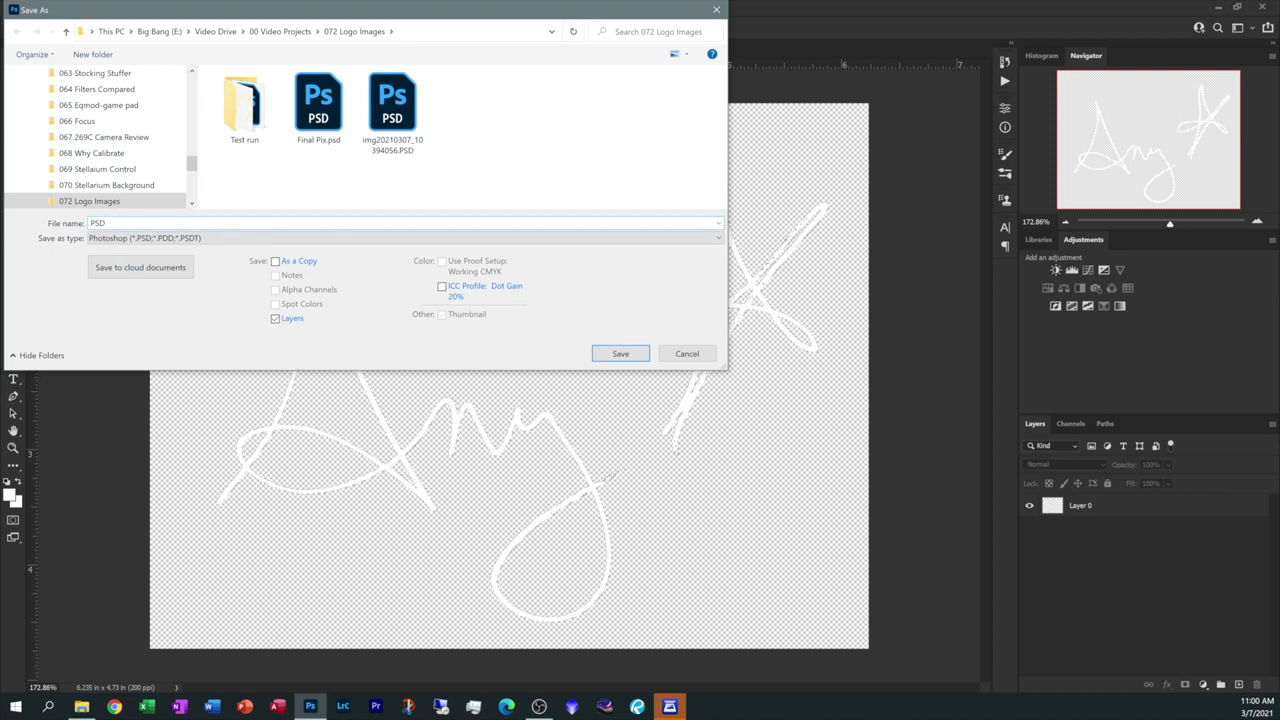
type("n")
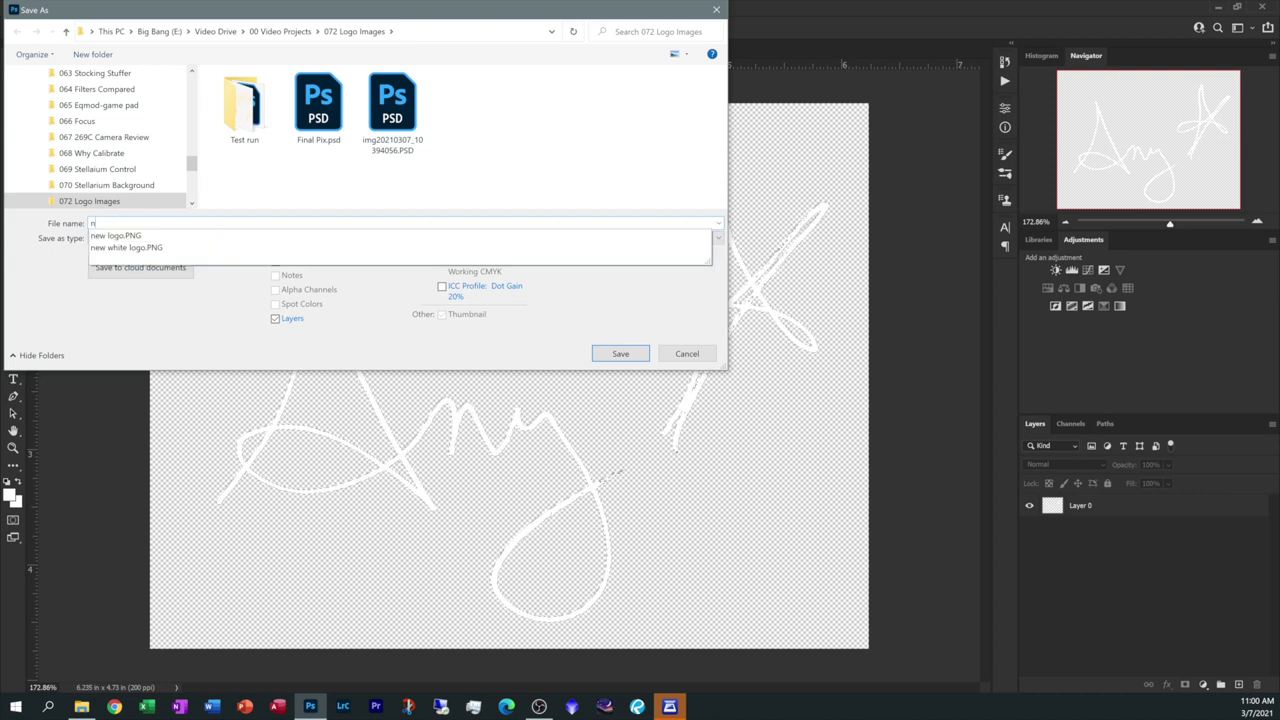
type("ew white logo")
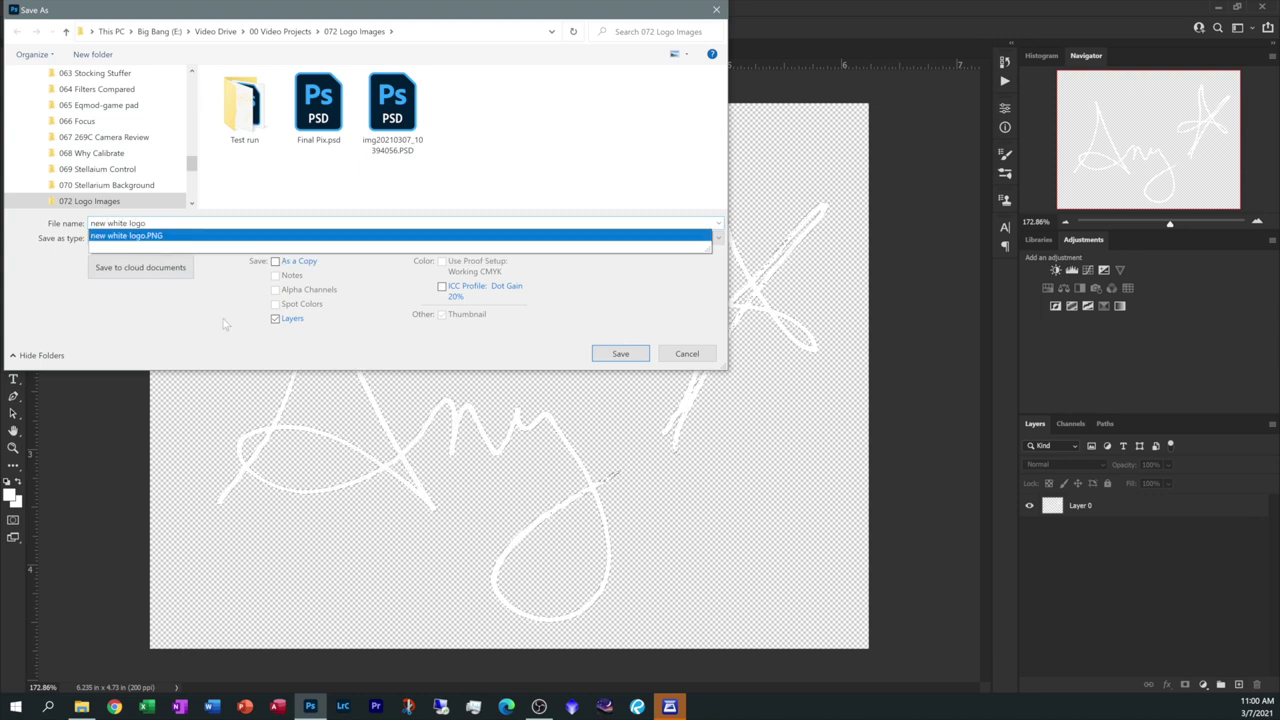
key("Escape")
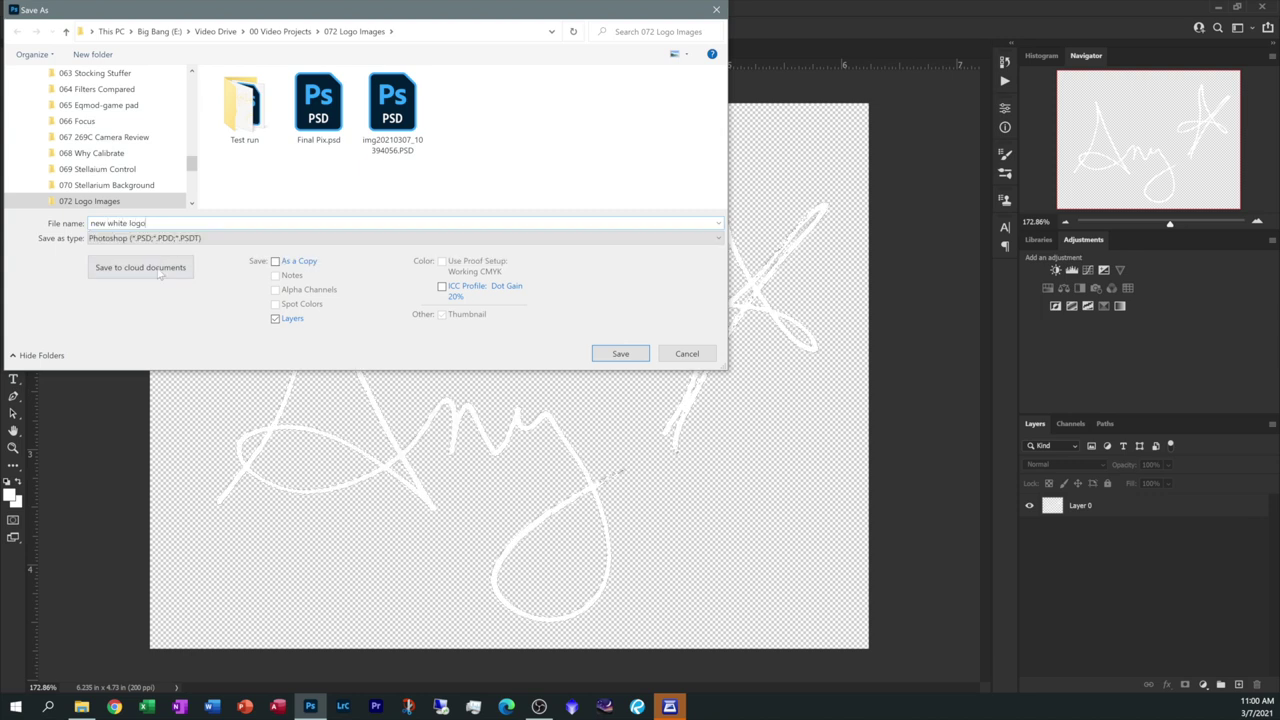
left_click(620, 353)
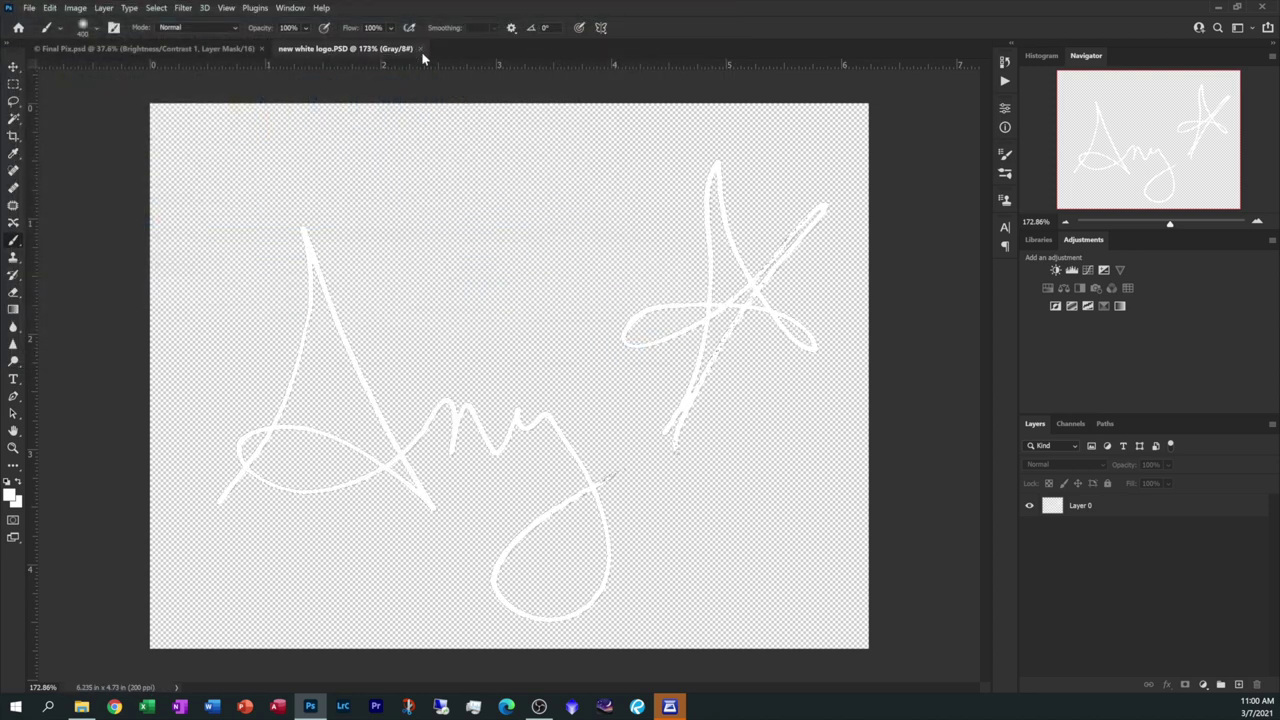
left_click(421, 49)
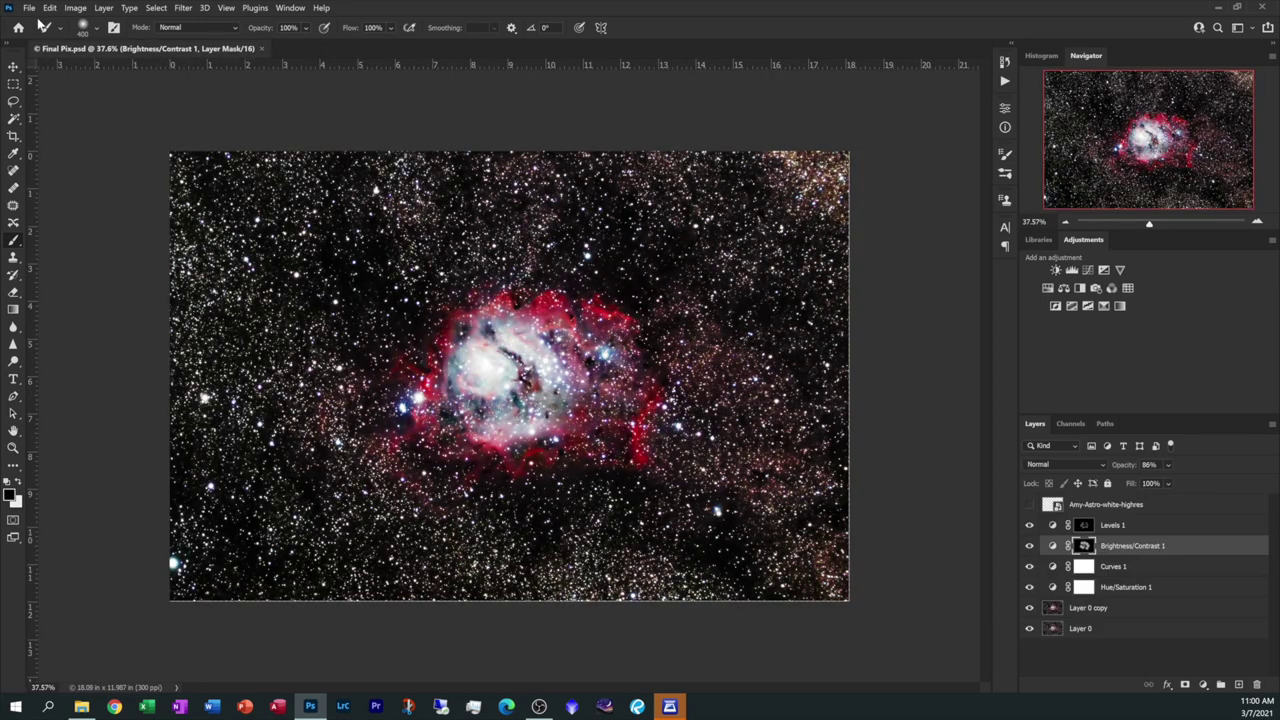
- Place new white logo.PNG as an embedded layer in Final Pix.psd
left_click(30, 8)
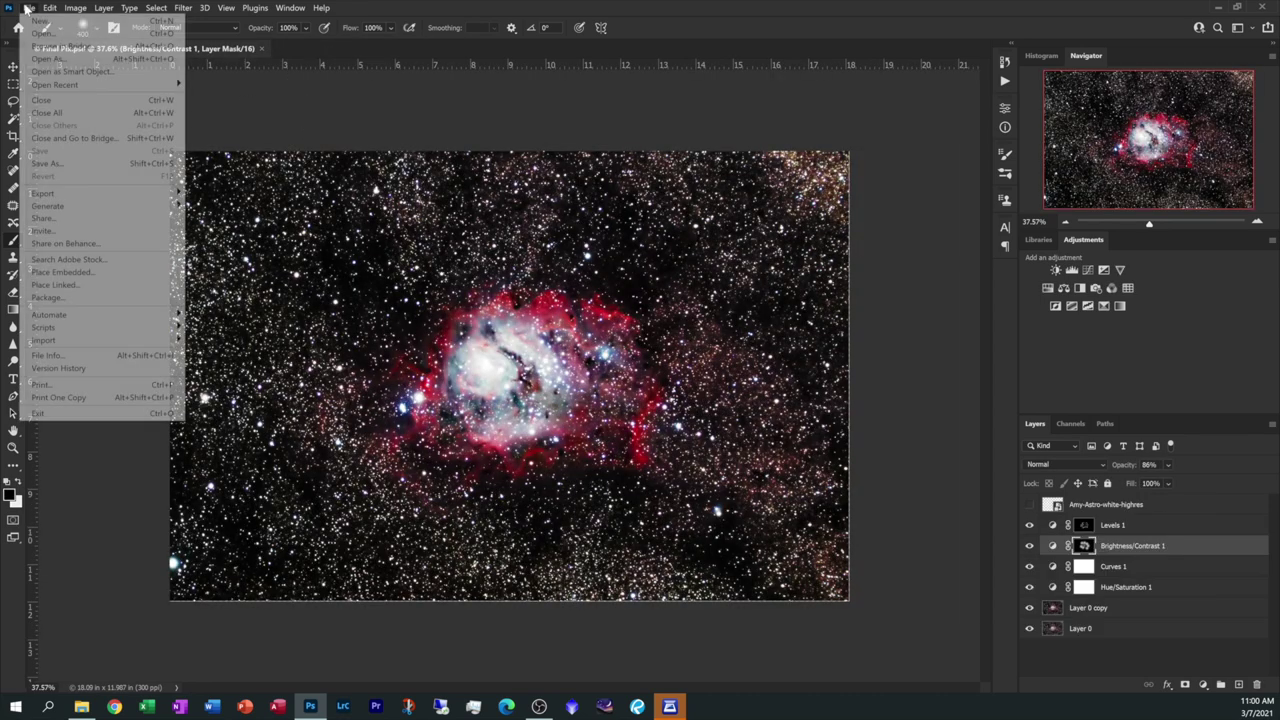
left_click(103, 272)
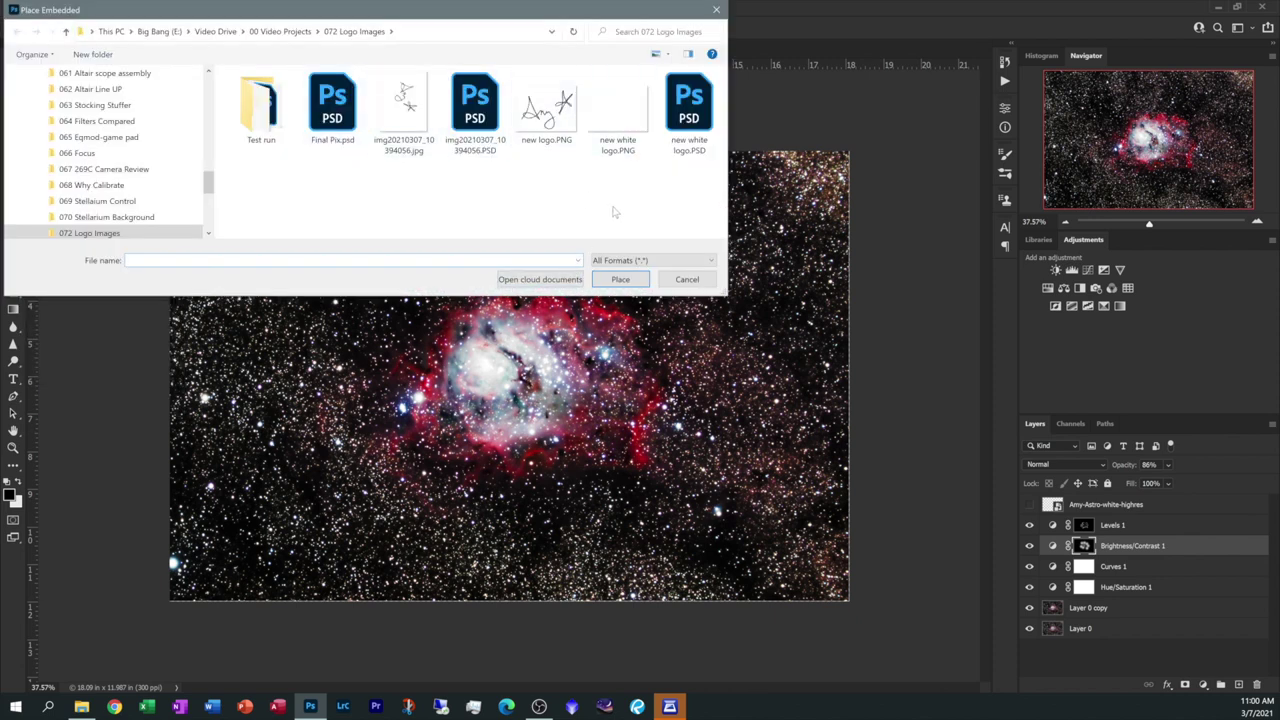
left_click(614, 120)
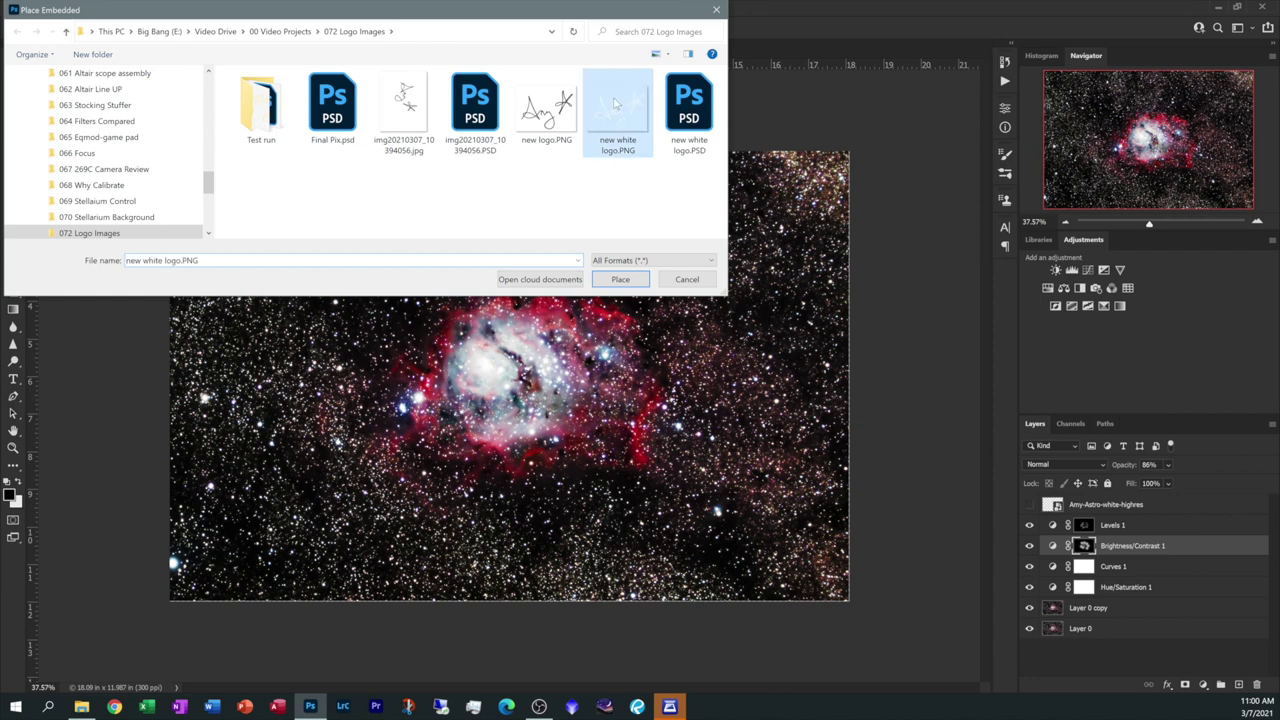
left_click(621, 280)
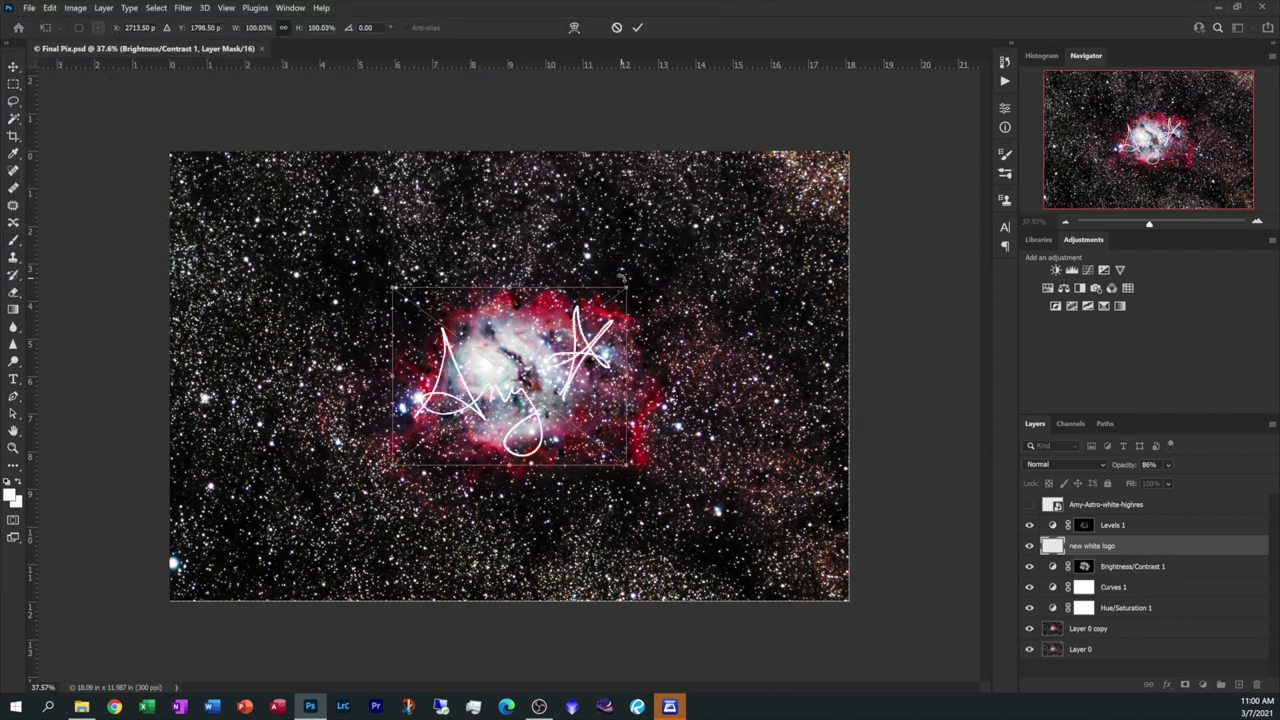
- Shrink the logo to 45.26% and position it in the lower-left corner, then commit
left_click_drag(546, 366, 322, 500)
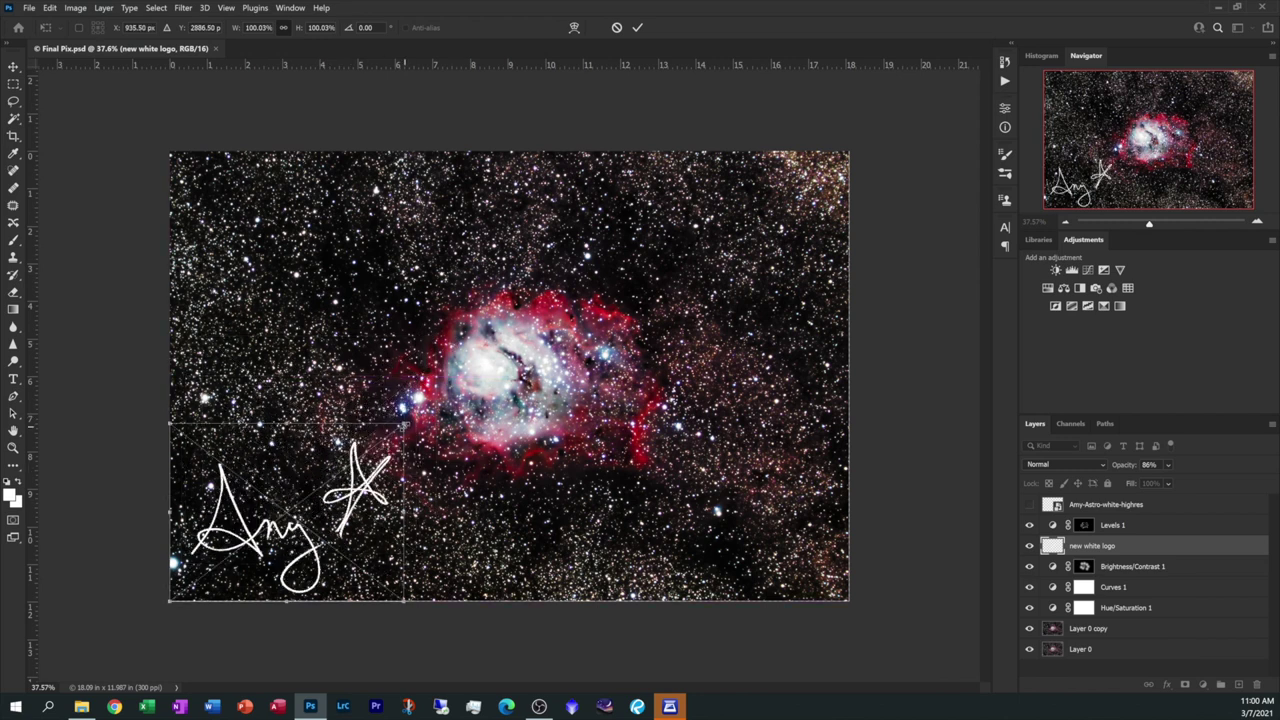
left_click_drag(404, 424, 312, 590)
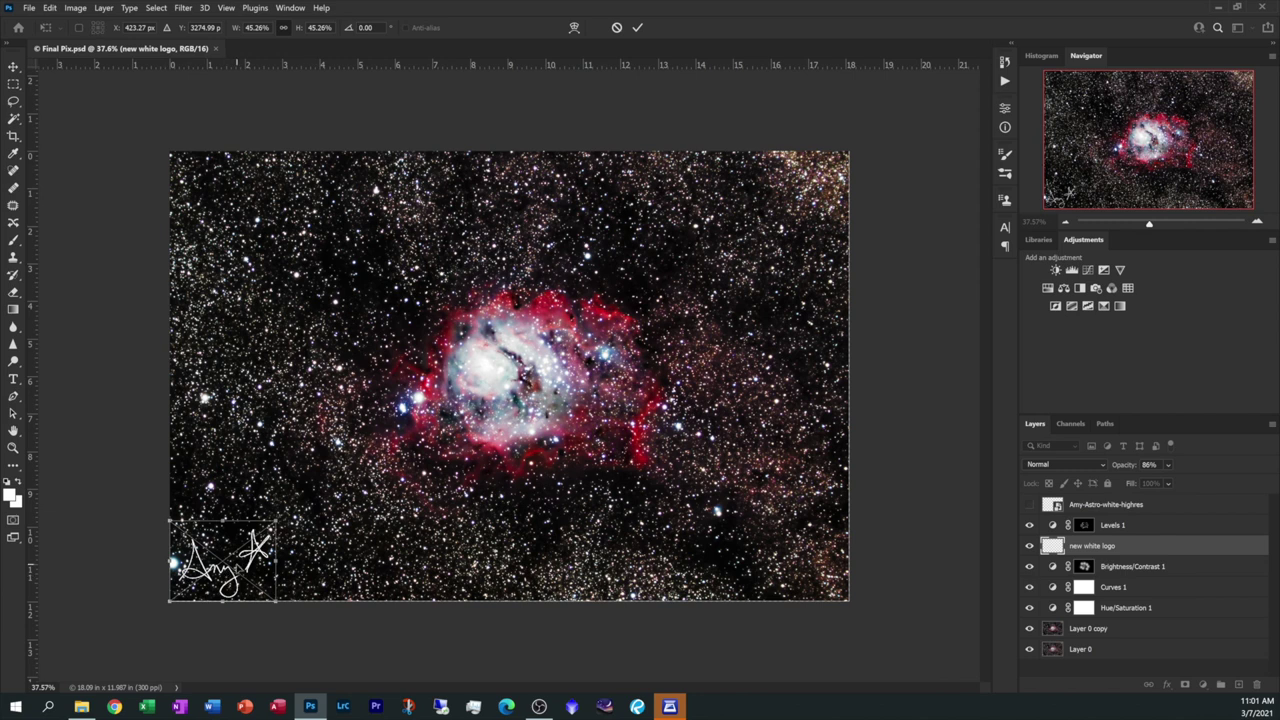
mouse_move(250, 535)
left_mouse_down()
mouse_move(300, 530)
mouse_move(335, 490)
mouse_move(330, 510)
mouse_move(505, 212)
mouse_move(430, 200)
mouse_move(415, 430)
mouse_move(510, 518)
mouse_move(455, 540)
mouse_move(280, 552)
mouse_move(270, 540)
left_mouse_up()
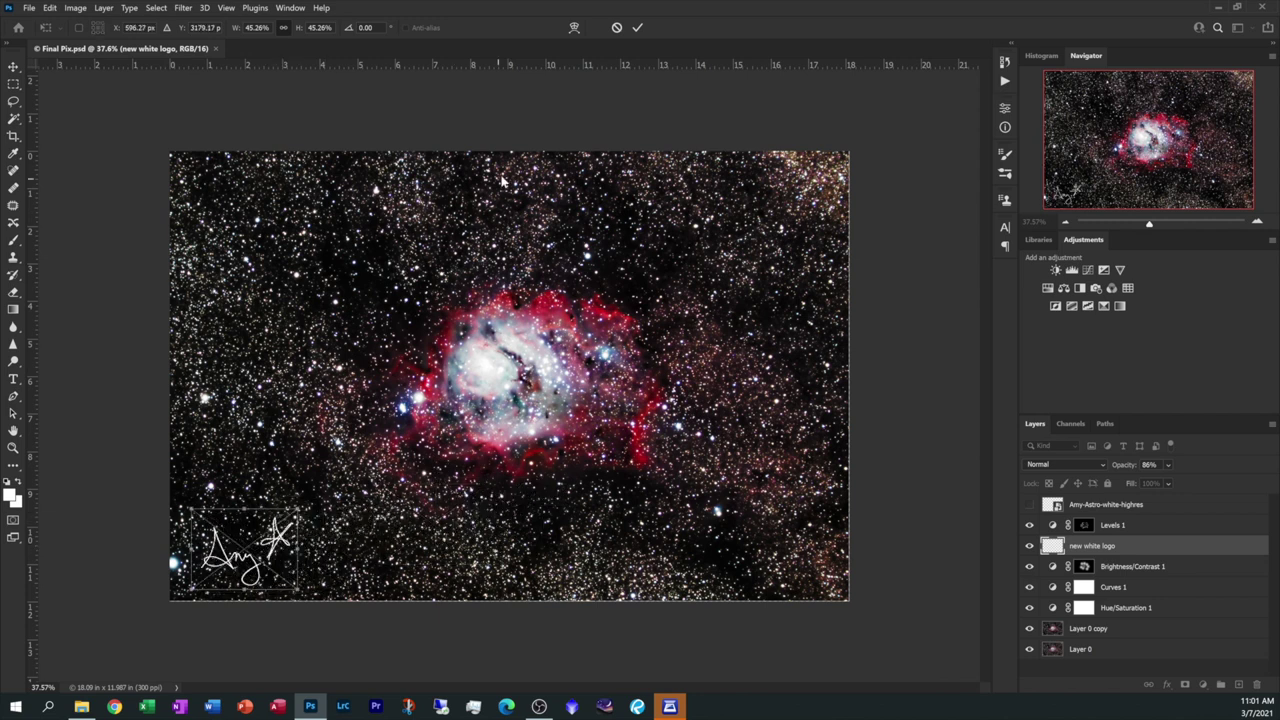
left_click(637, 27)
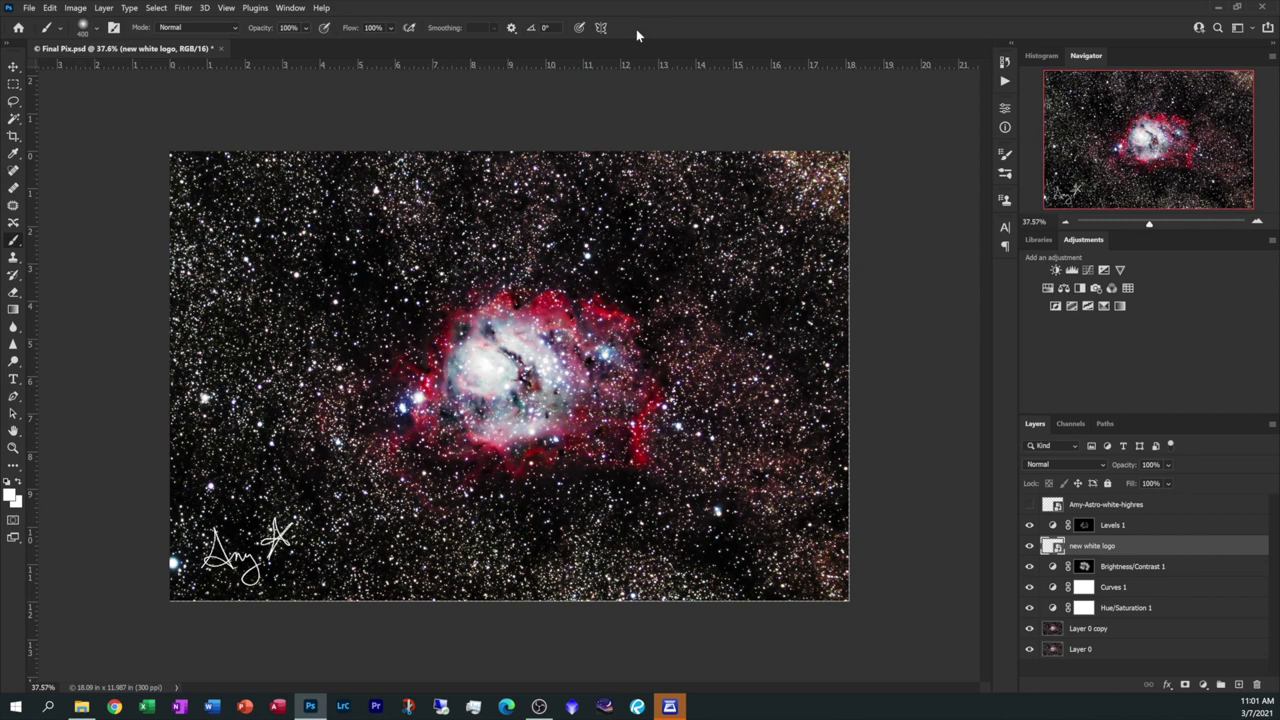
- Reduce the new white logo layer's opacity, then close Final Pix.psd to bring up the save prompt
mouse_move(1141, 475)
left_mouse_down()
mouse_move(1090, 472)
mouse_move(1207, 466)
left_mouse_up()
left_click(221, 50)
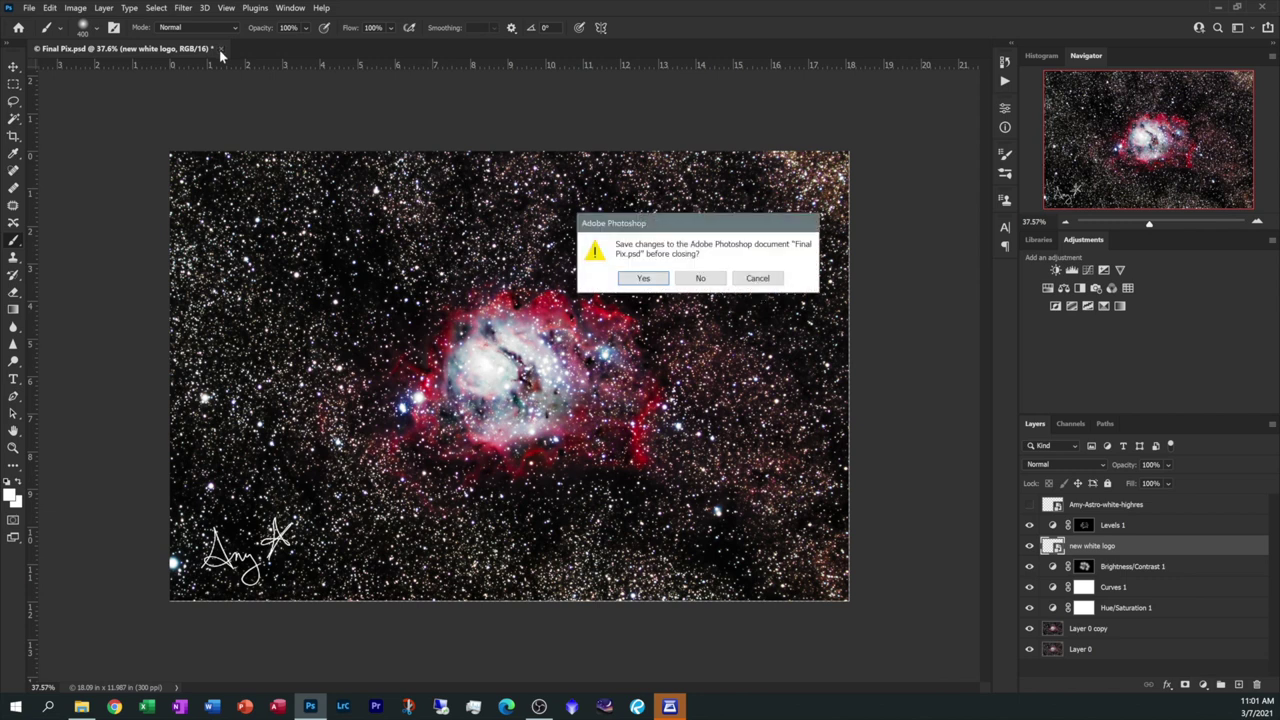
- Answer Yes to save Final Pix.psd's changes and close the document
left_click(643, 280)
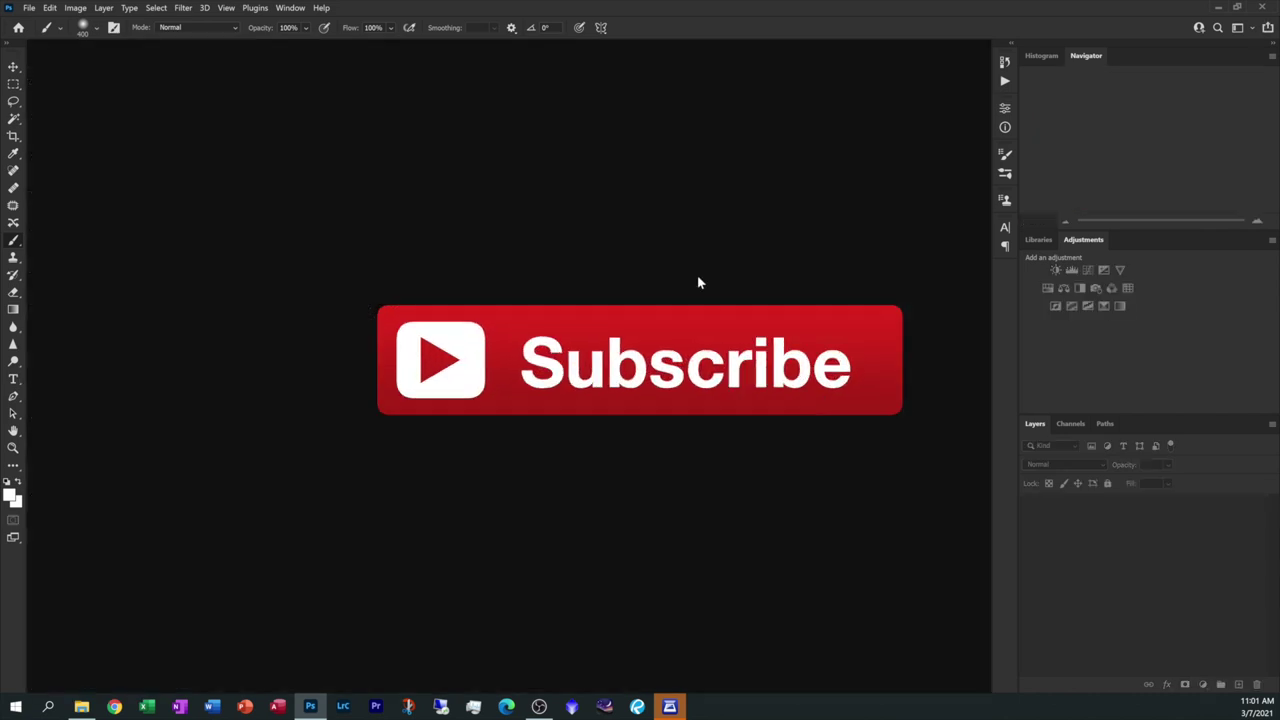